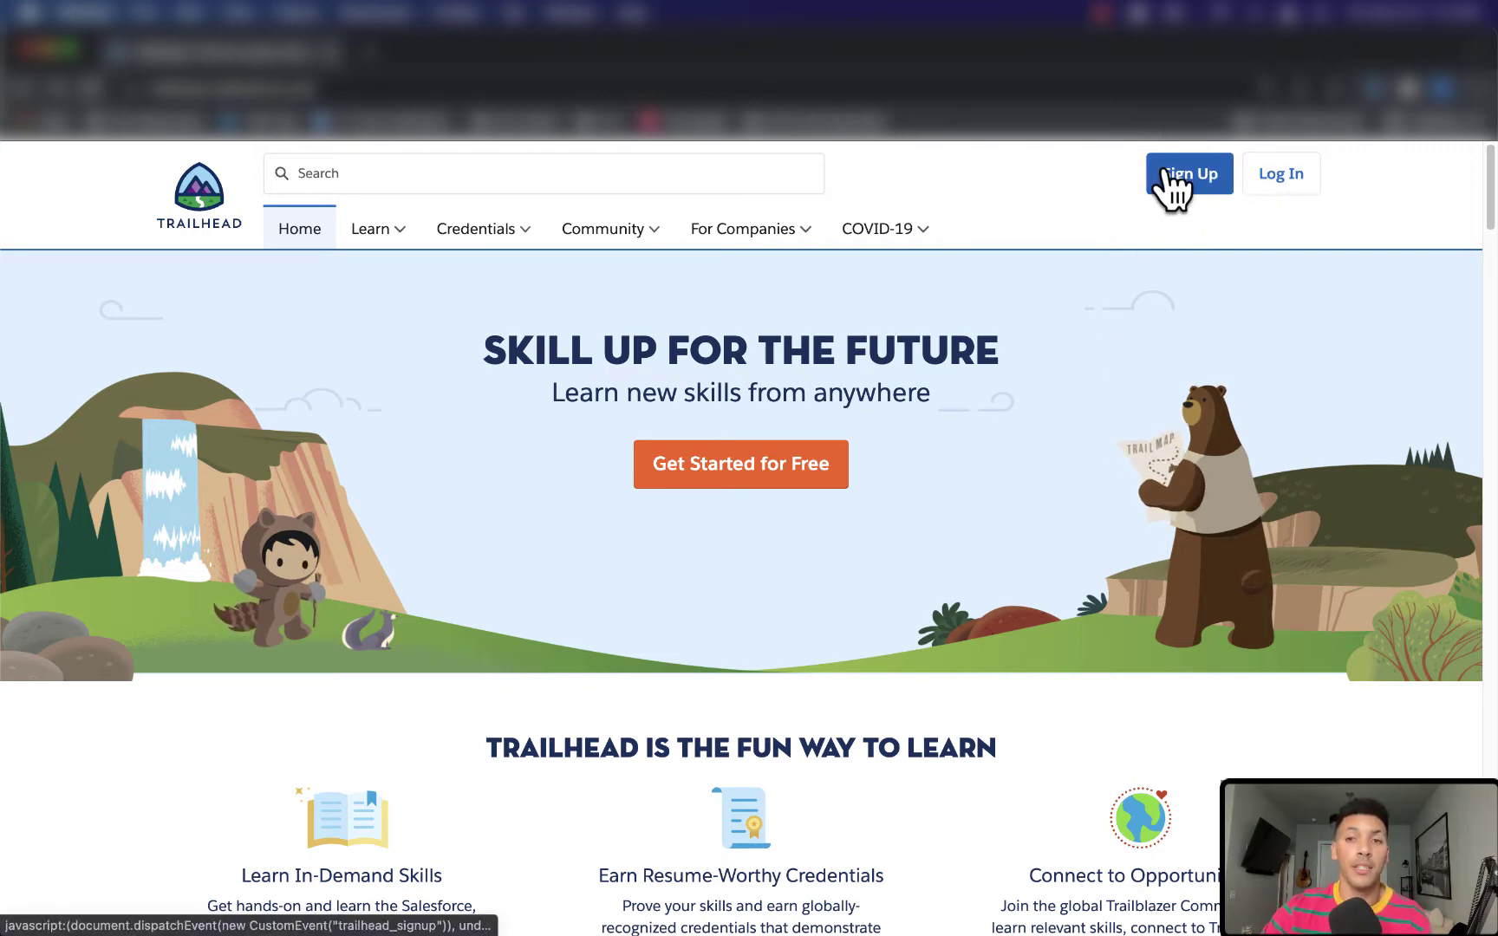
Choose Facebook from the sign-up options on the 'Let's get started, Trailblazer!' page.
click(1191, 176)
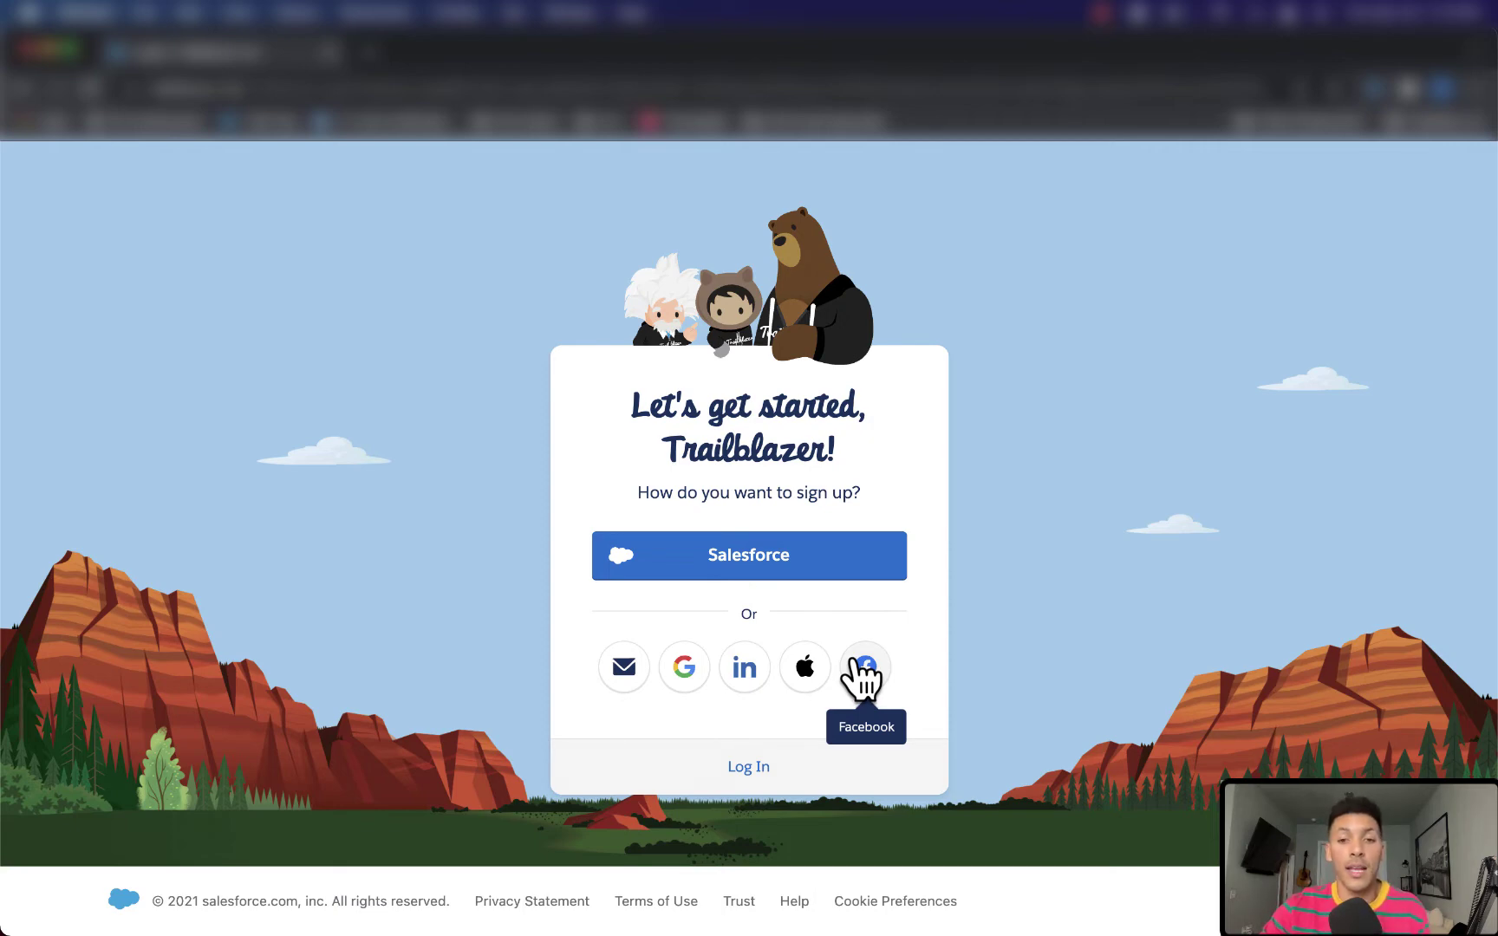
Sign up with Facebook and grant Trailblazer.me access to the account.
click(864, 670)
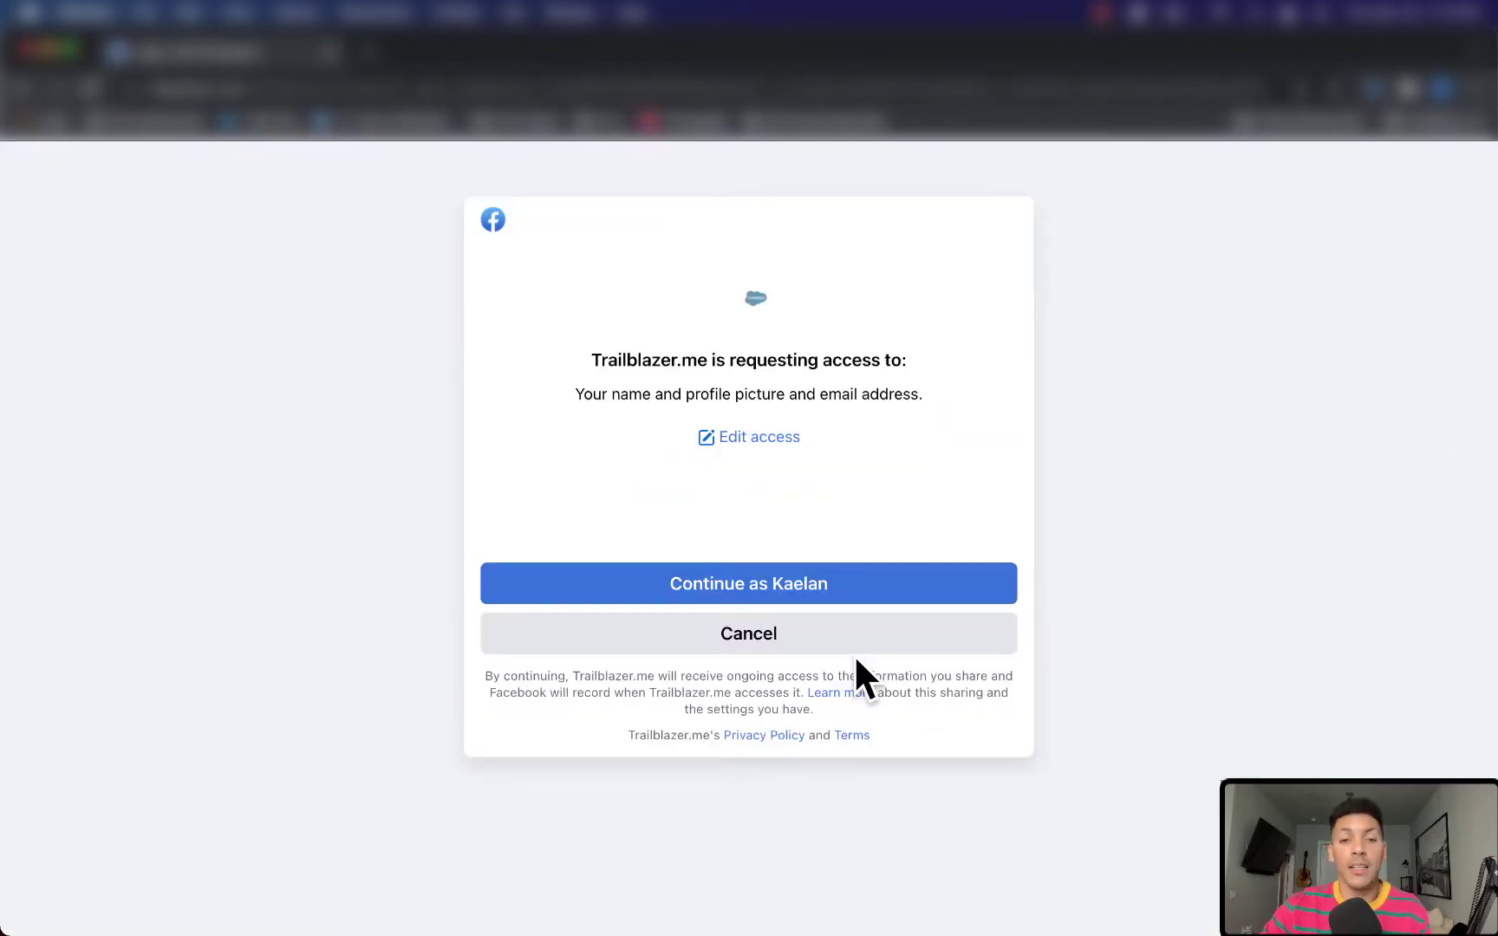
click(867, 591)
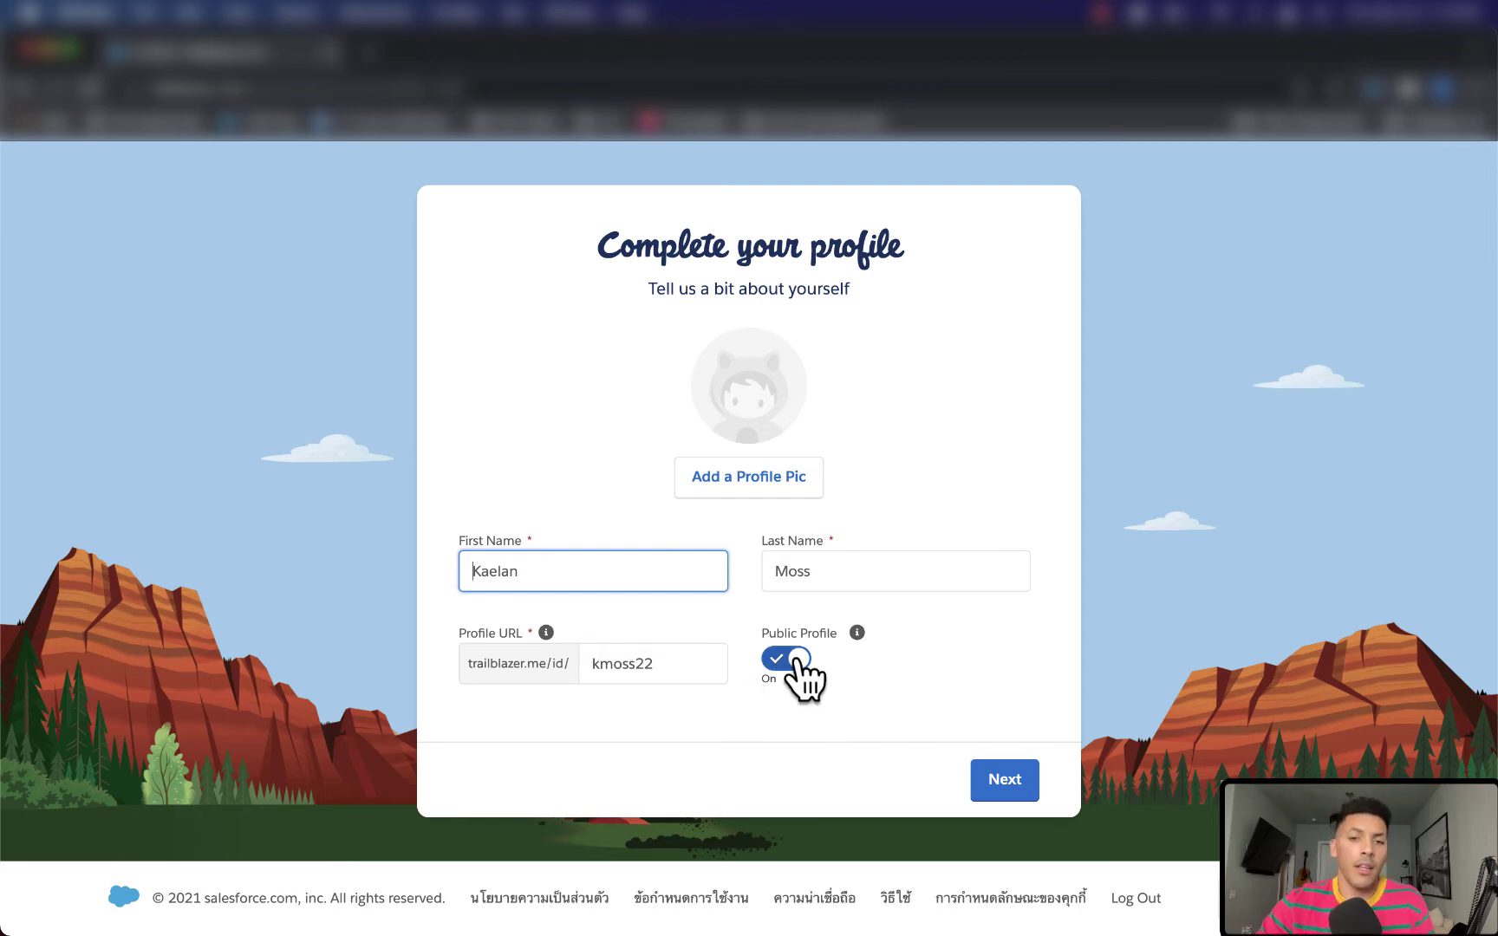
Go to the second profile page and enter company 'Water Bottle' and job title 'Admin'.
click(1005, 779)
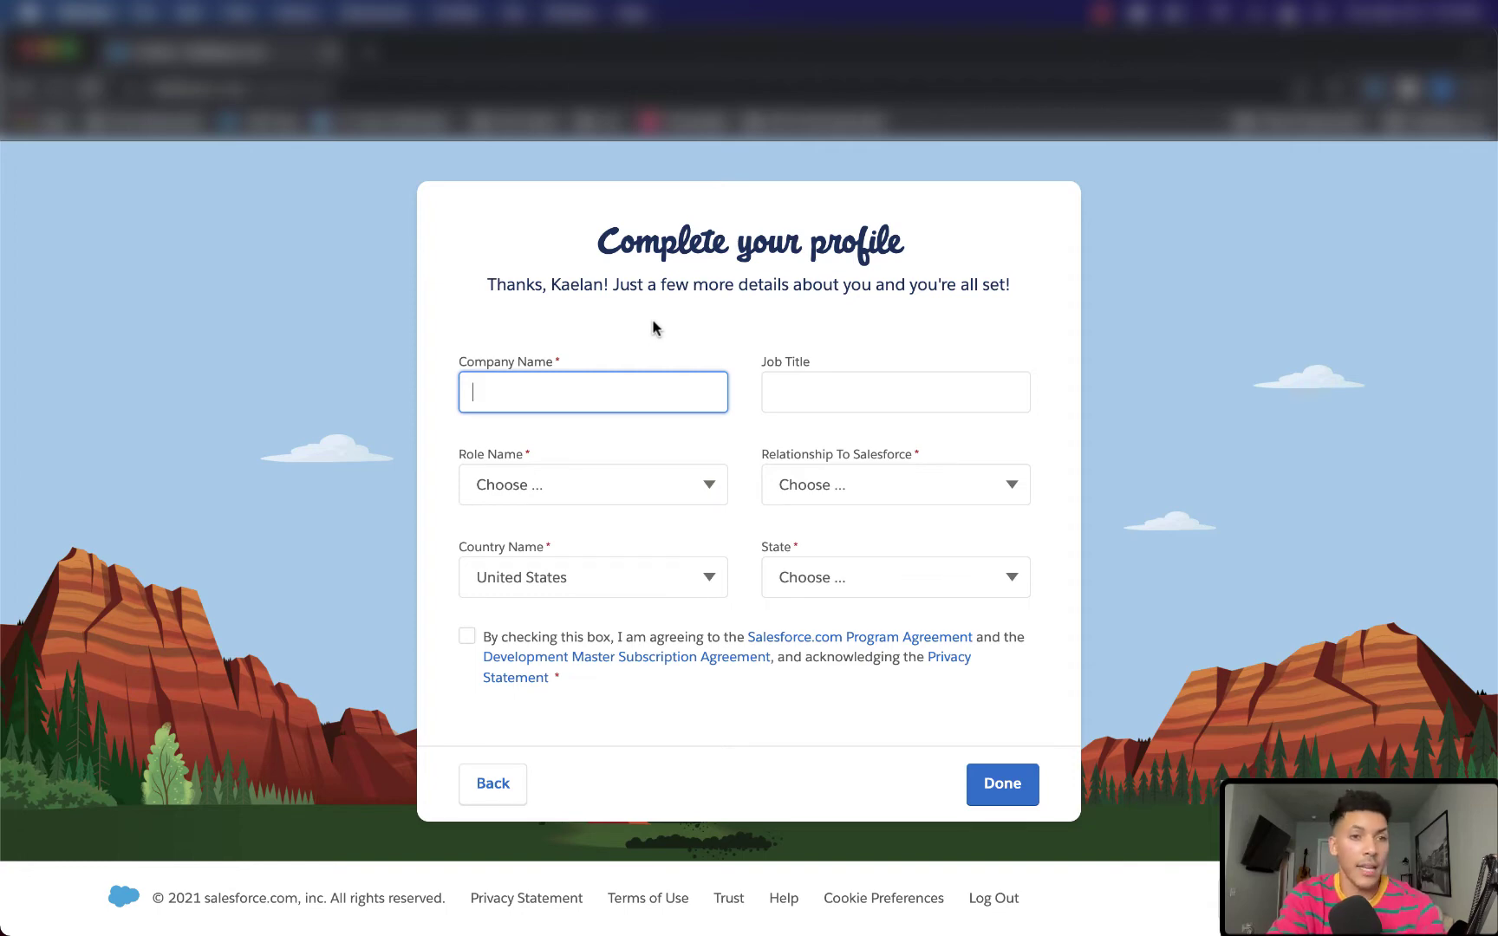
text(Water Bottle)
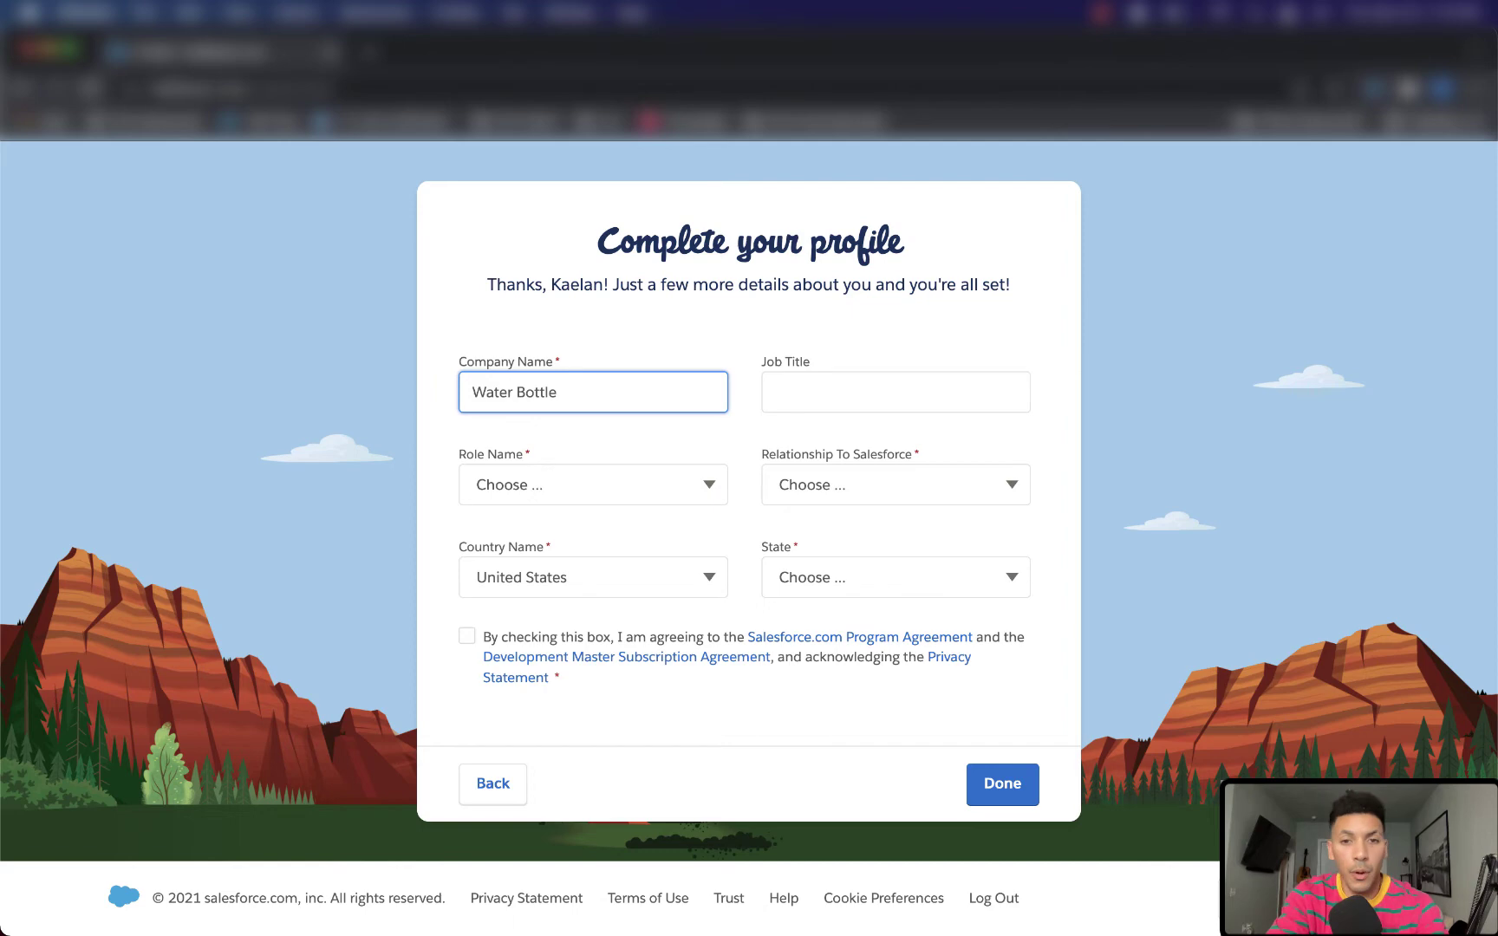
key(Tab)
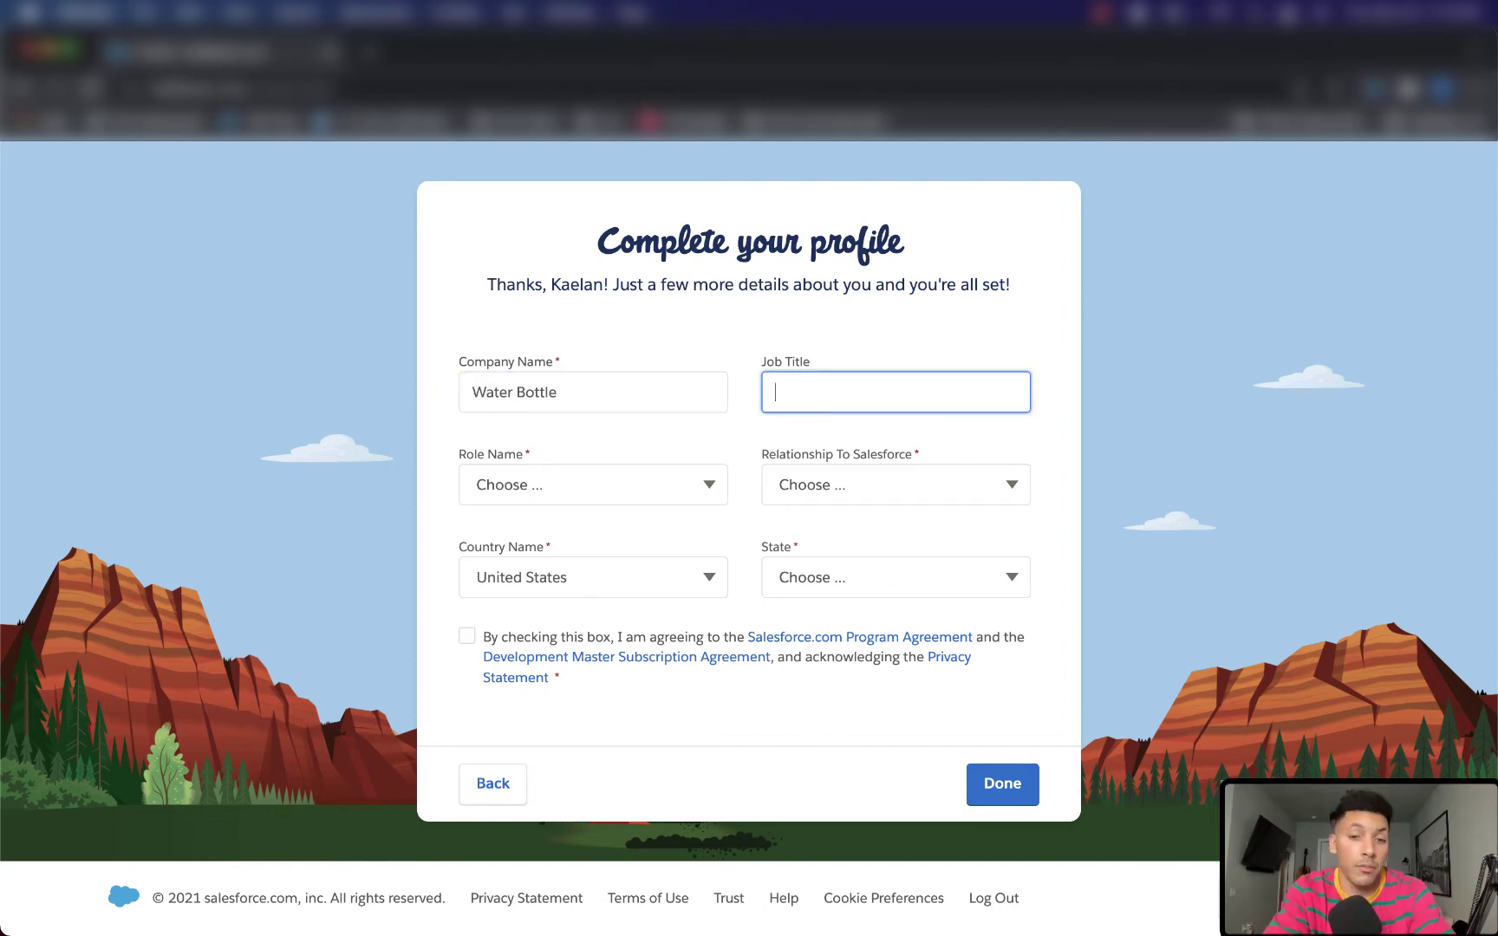
text(Admin)
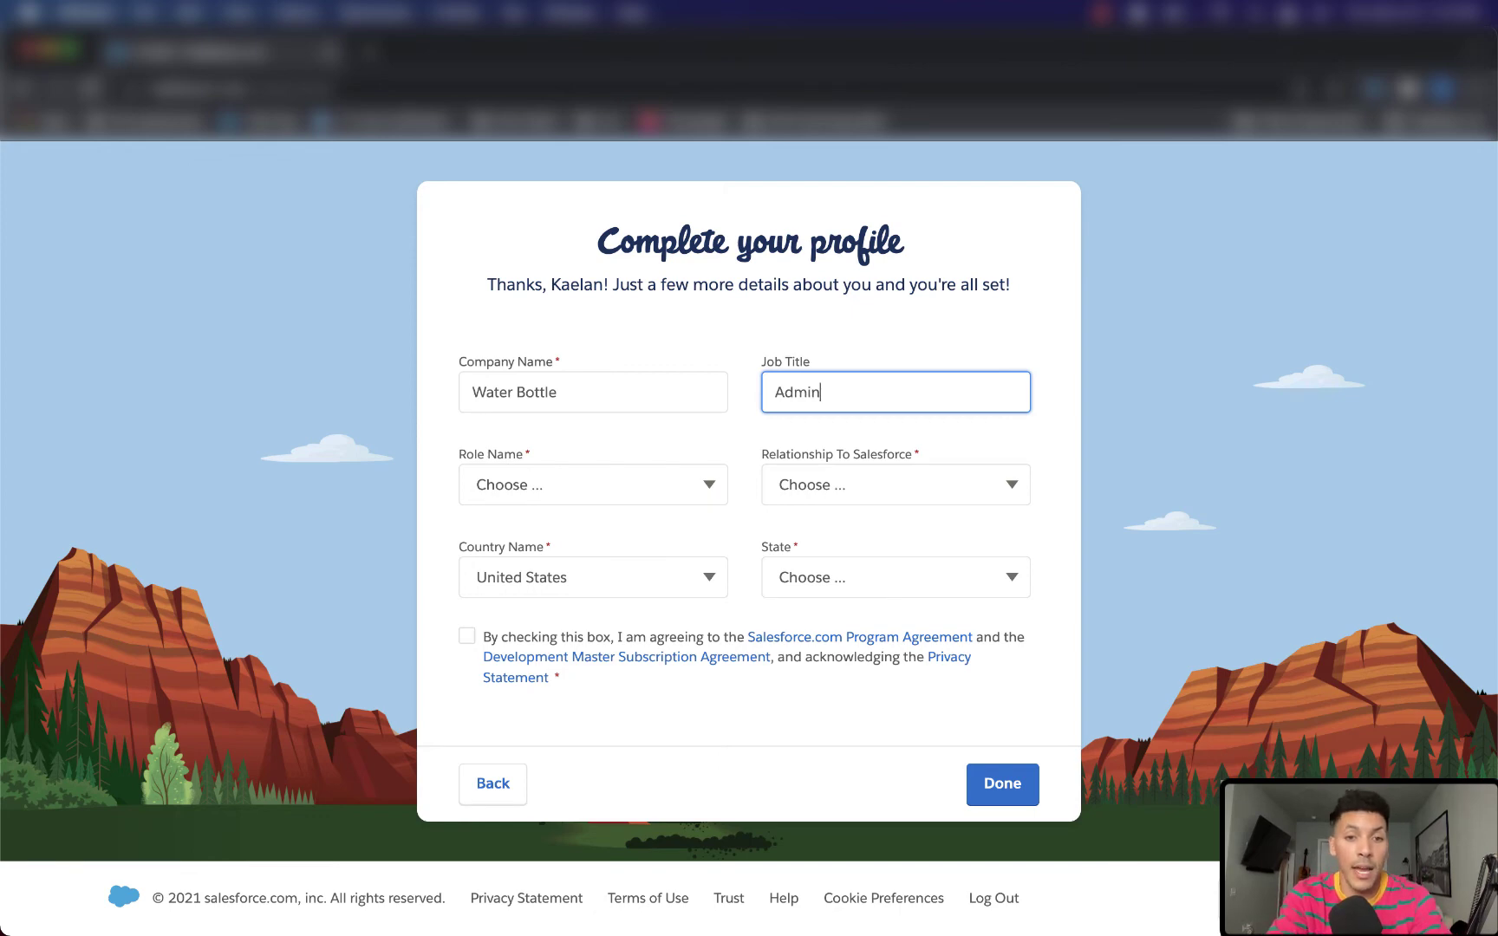
click(631, 485)
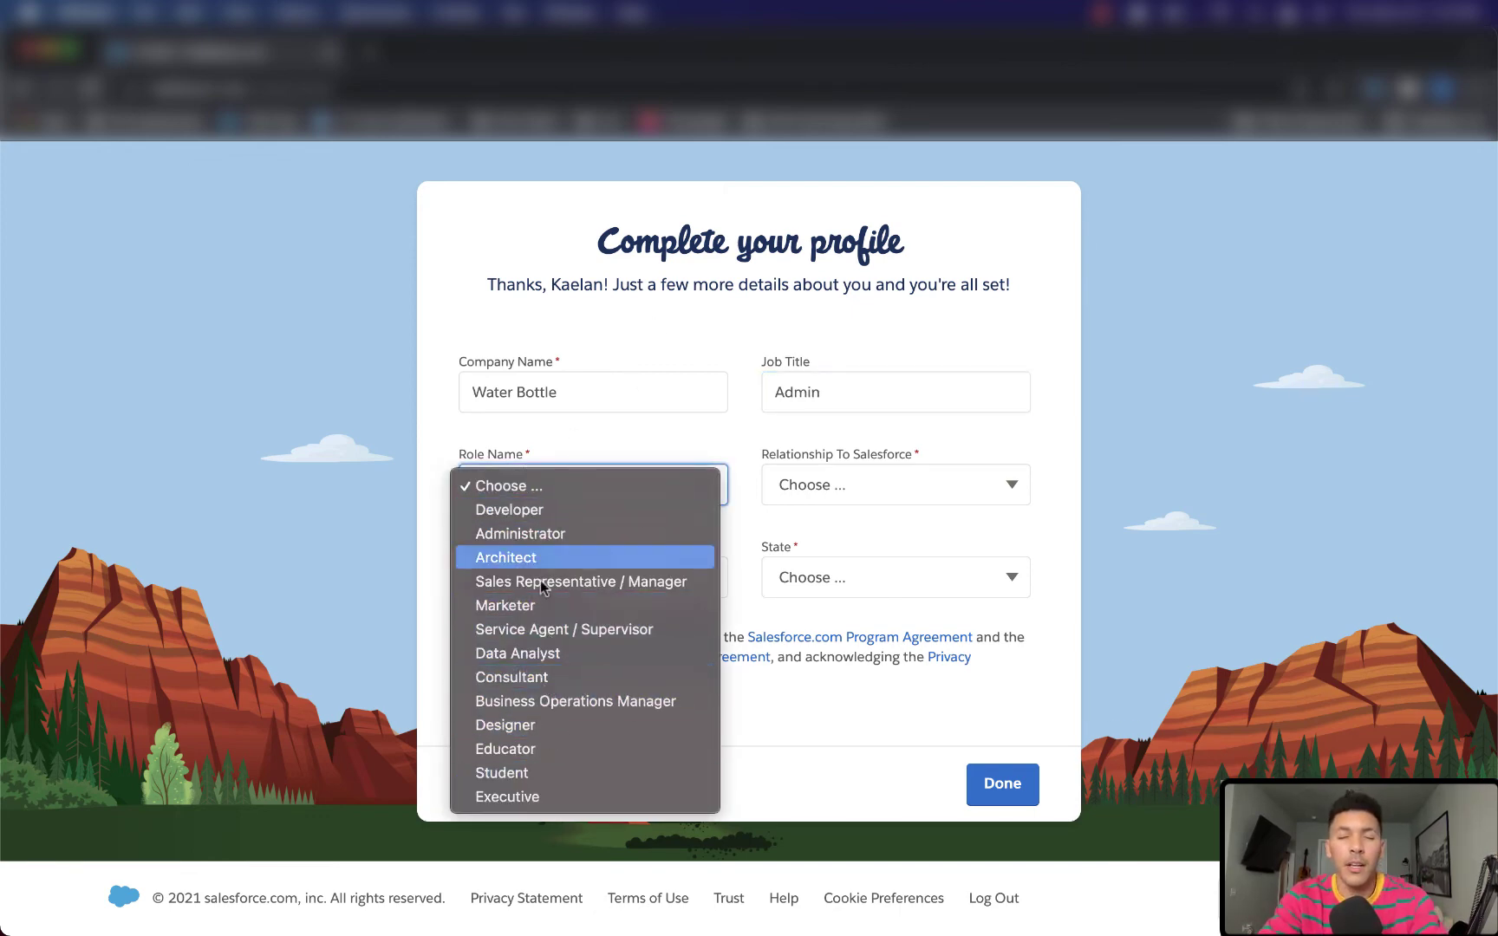
Set role Designer, relationship Non-Customer / Prospect and state Georgia.
click(546, 724)
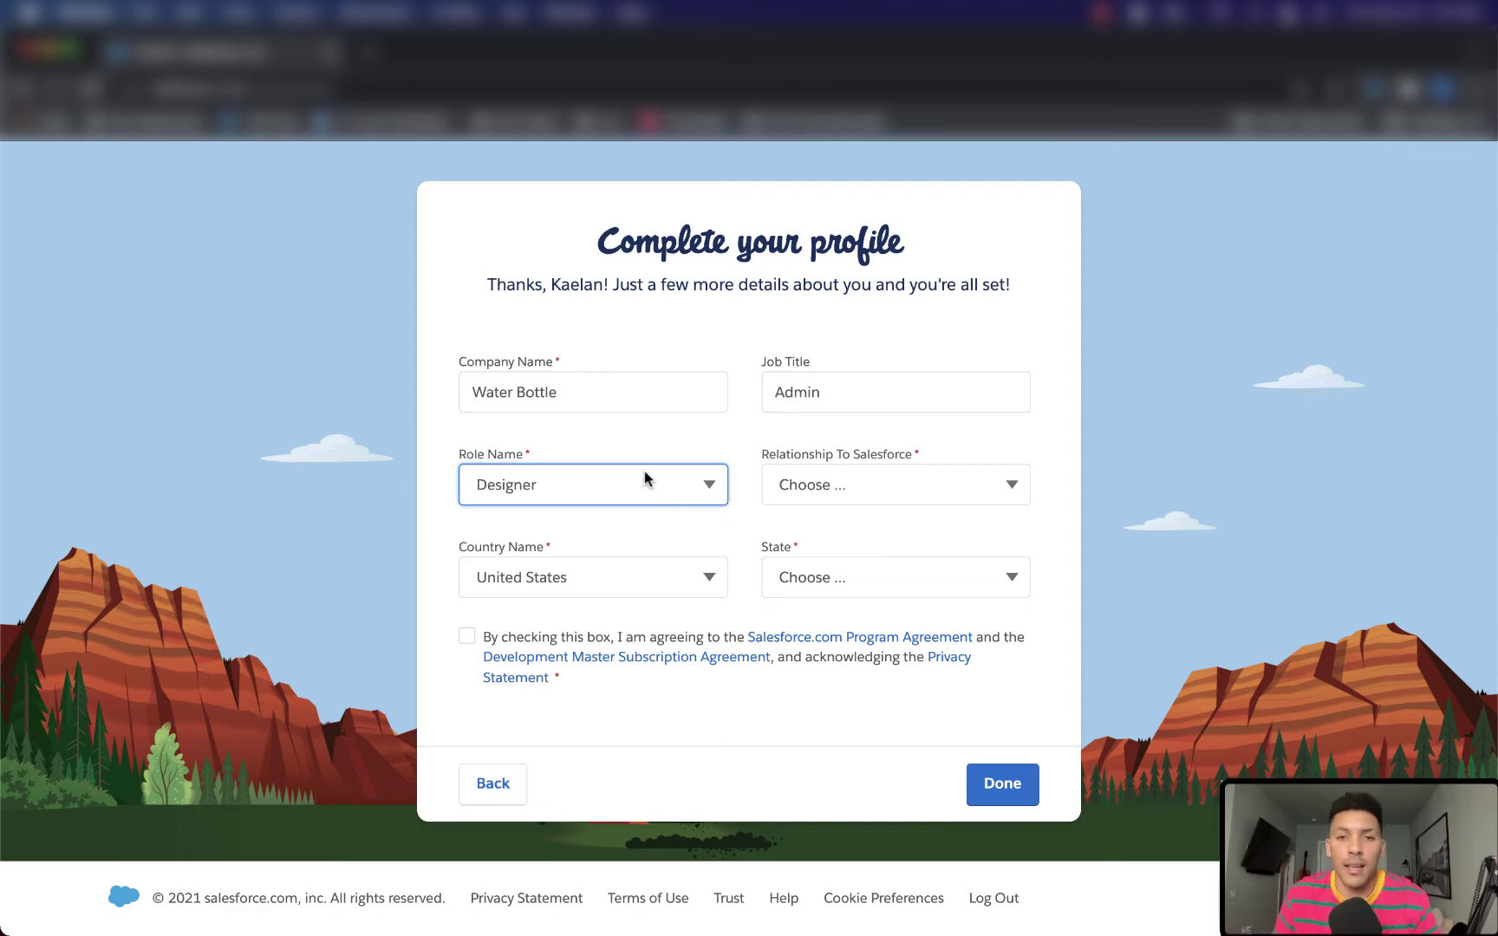
click(898, 479)
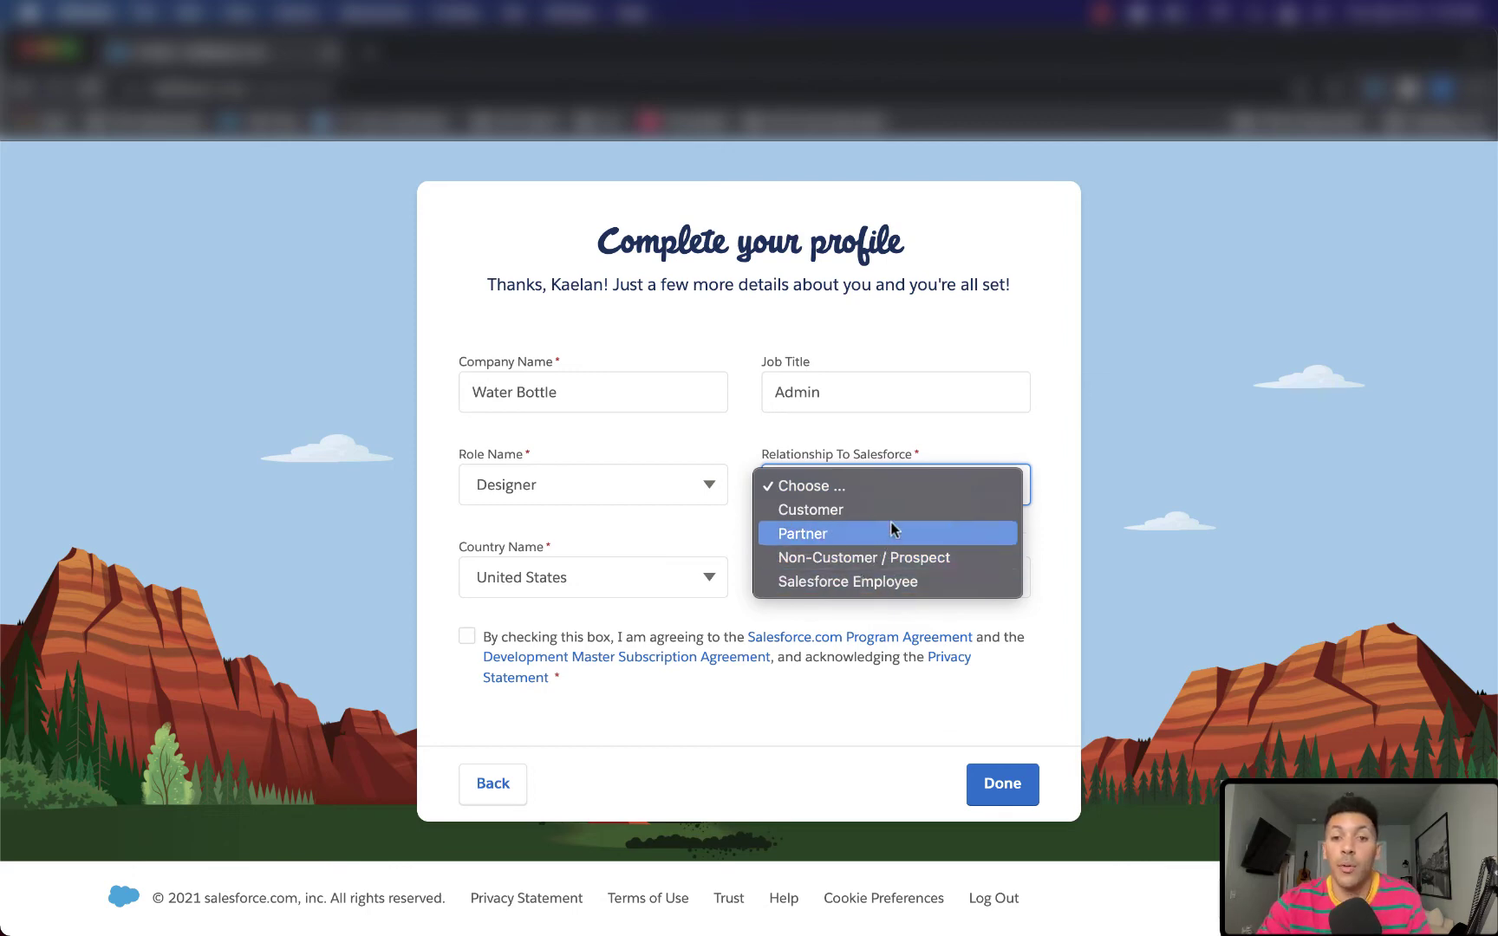
click(907, 559)
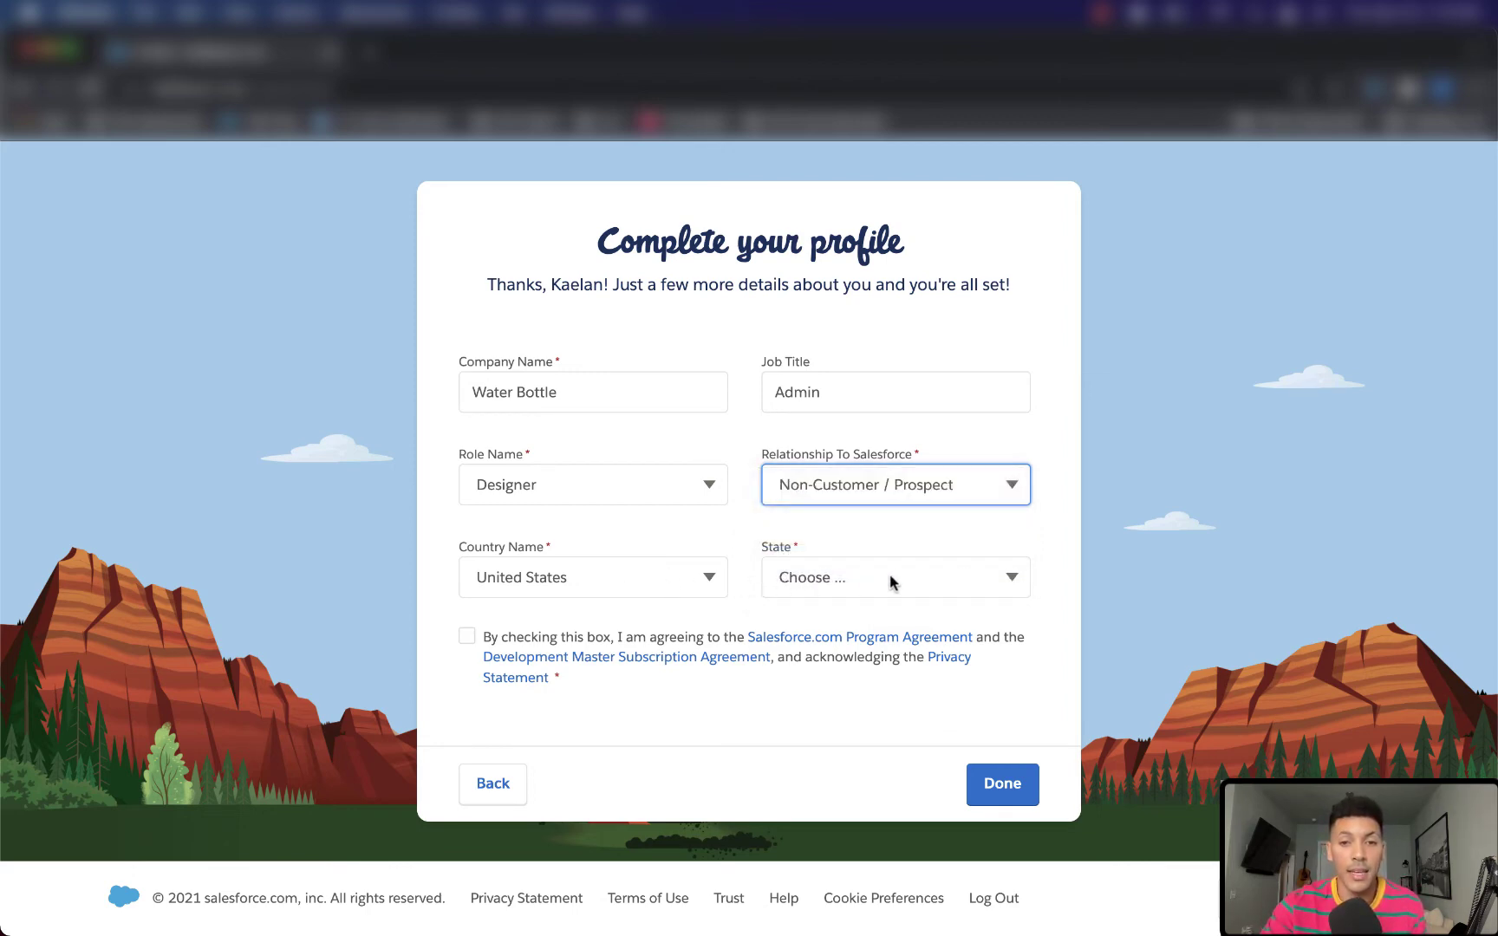
click(867, 579)
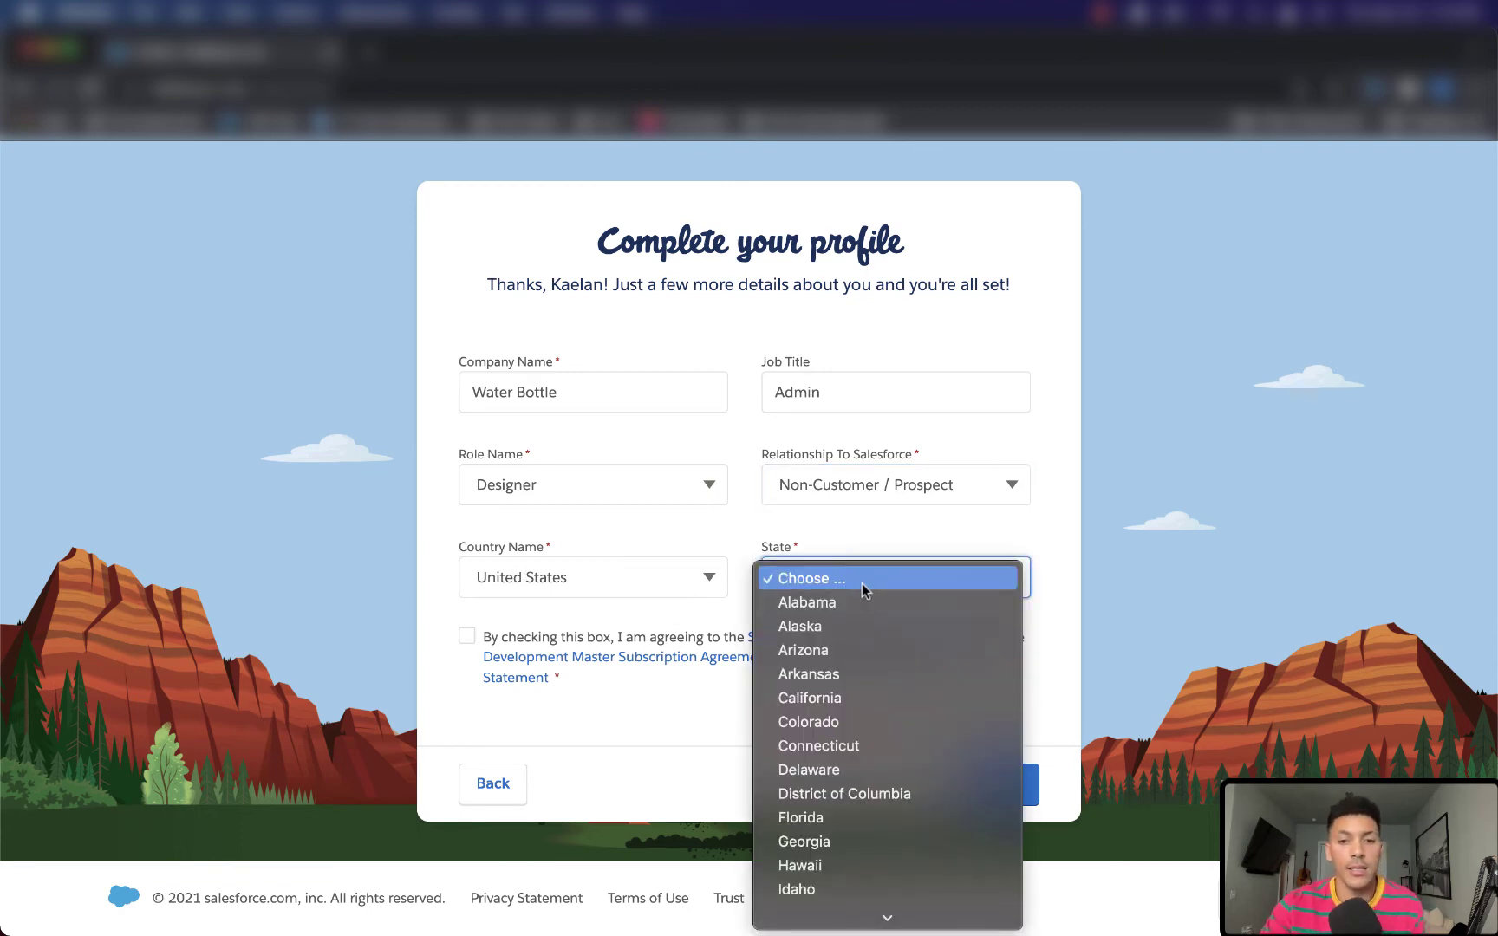
click(804, 842)
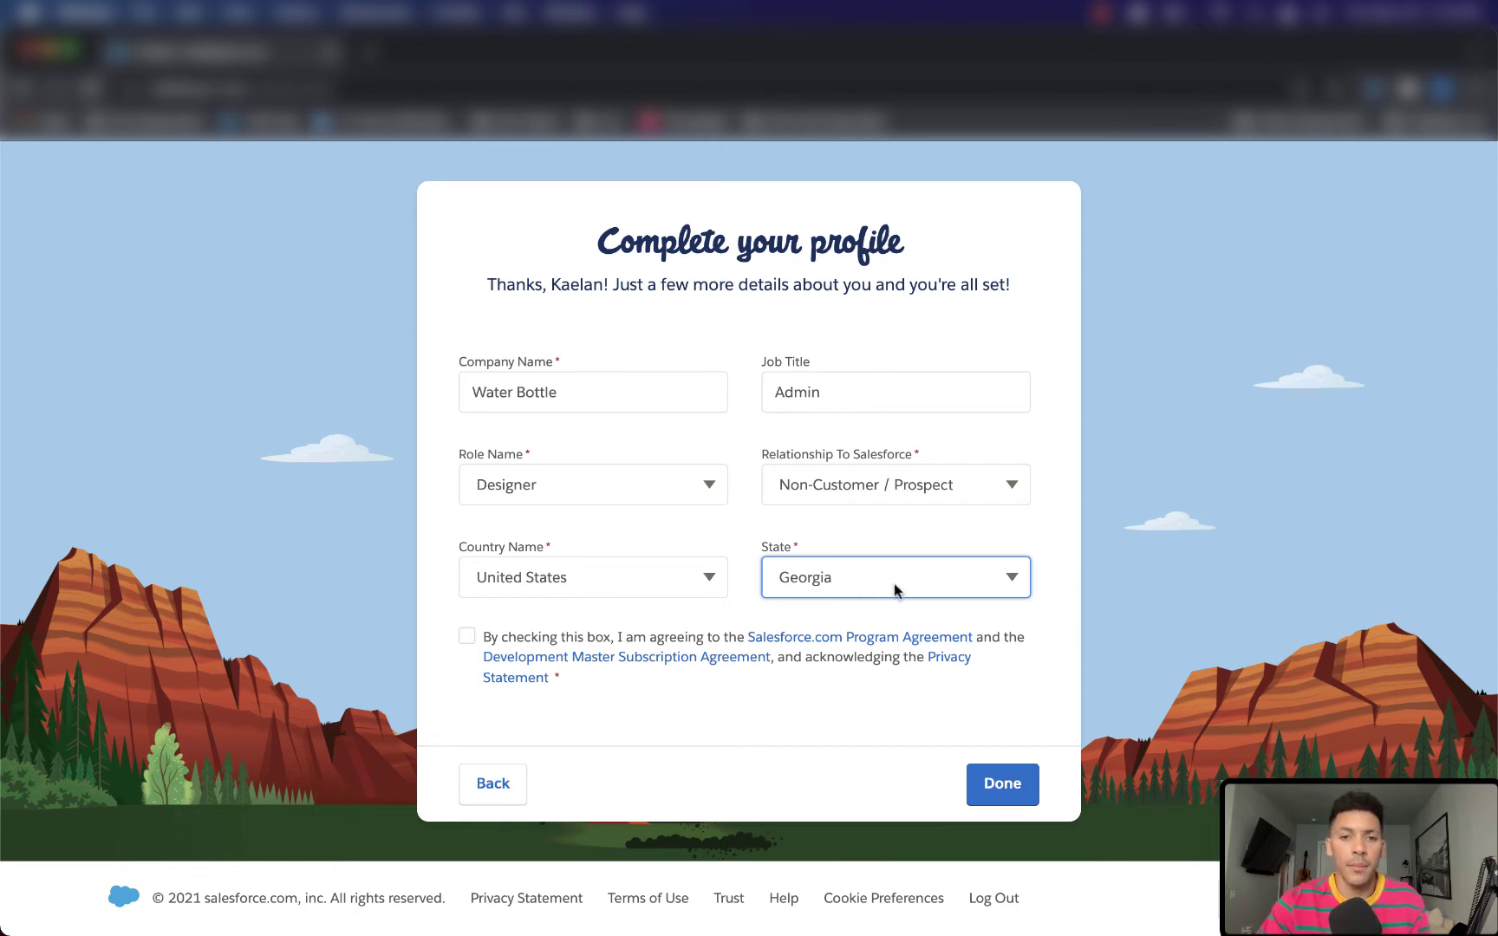
Accept the program and subscription agreements and submit the profile with Done.
click(468, 637)
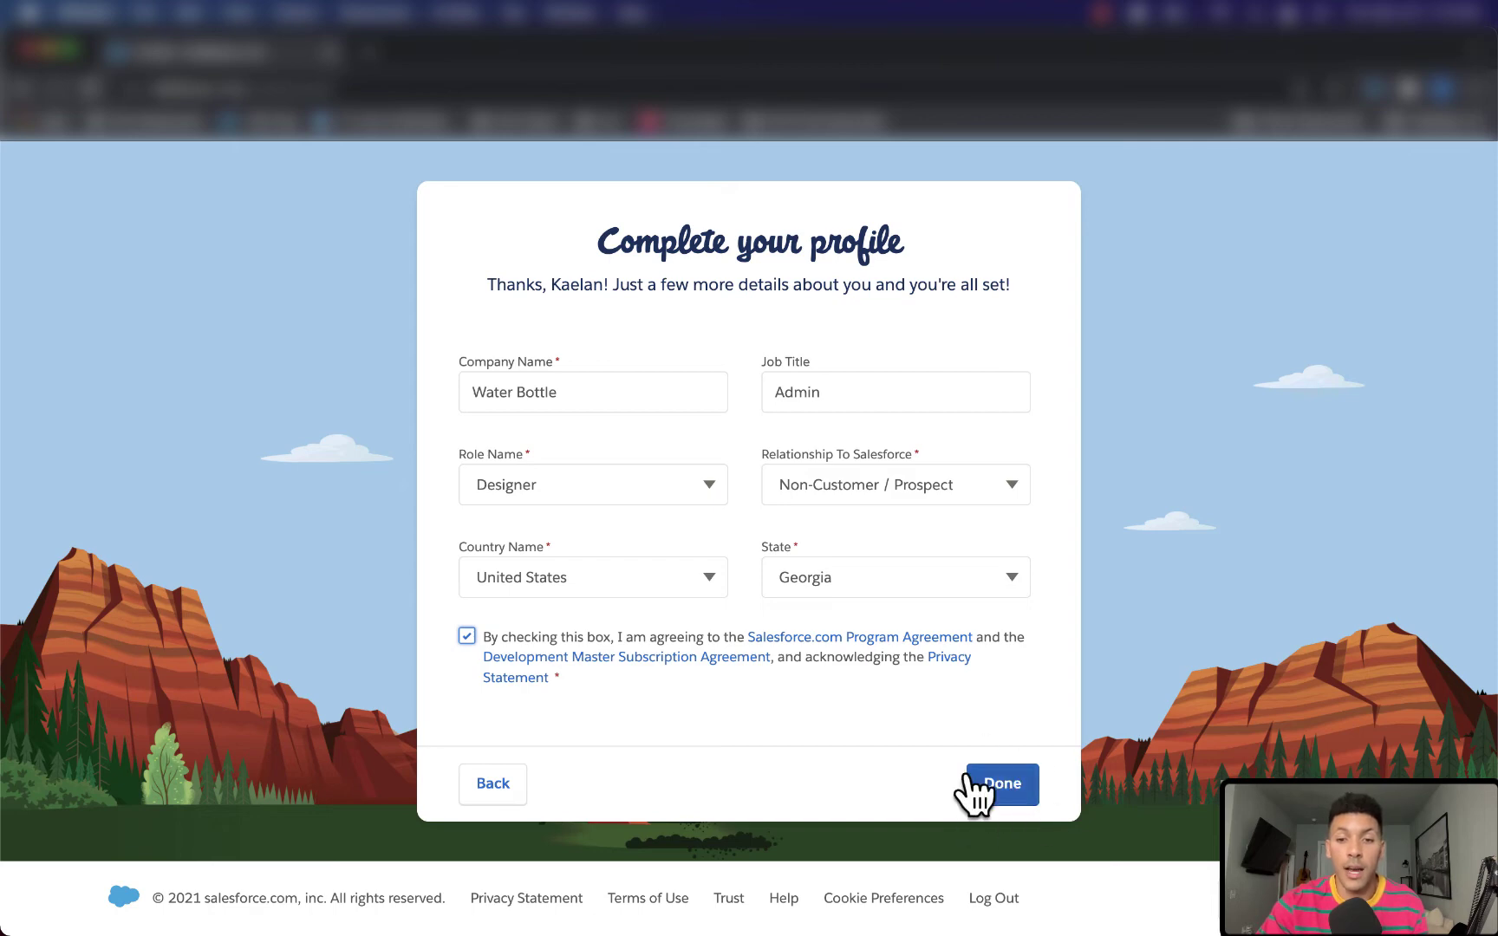
click(1007, 784)
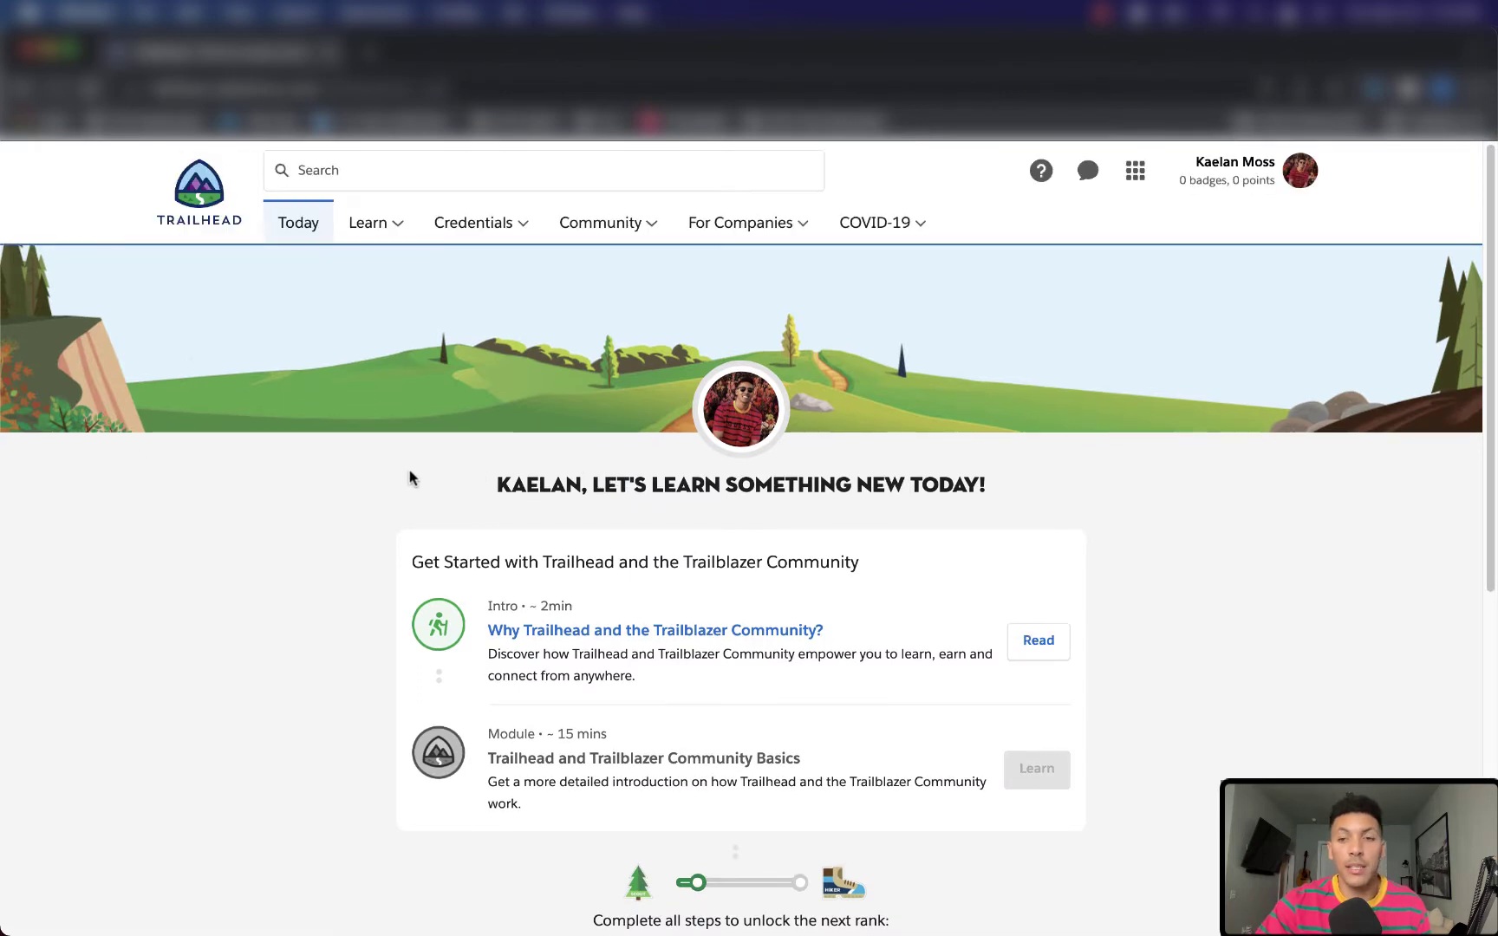
scroll(412, 467, down, 2)
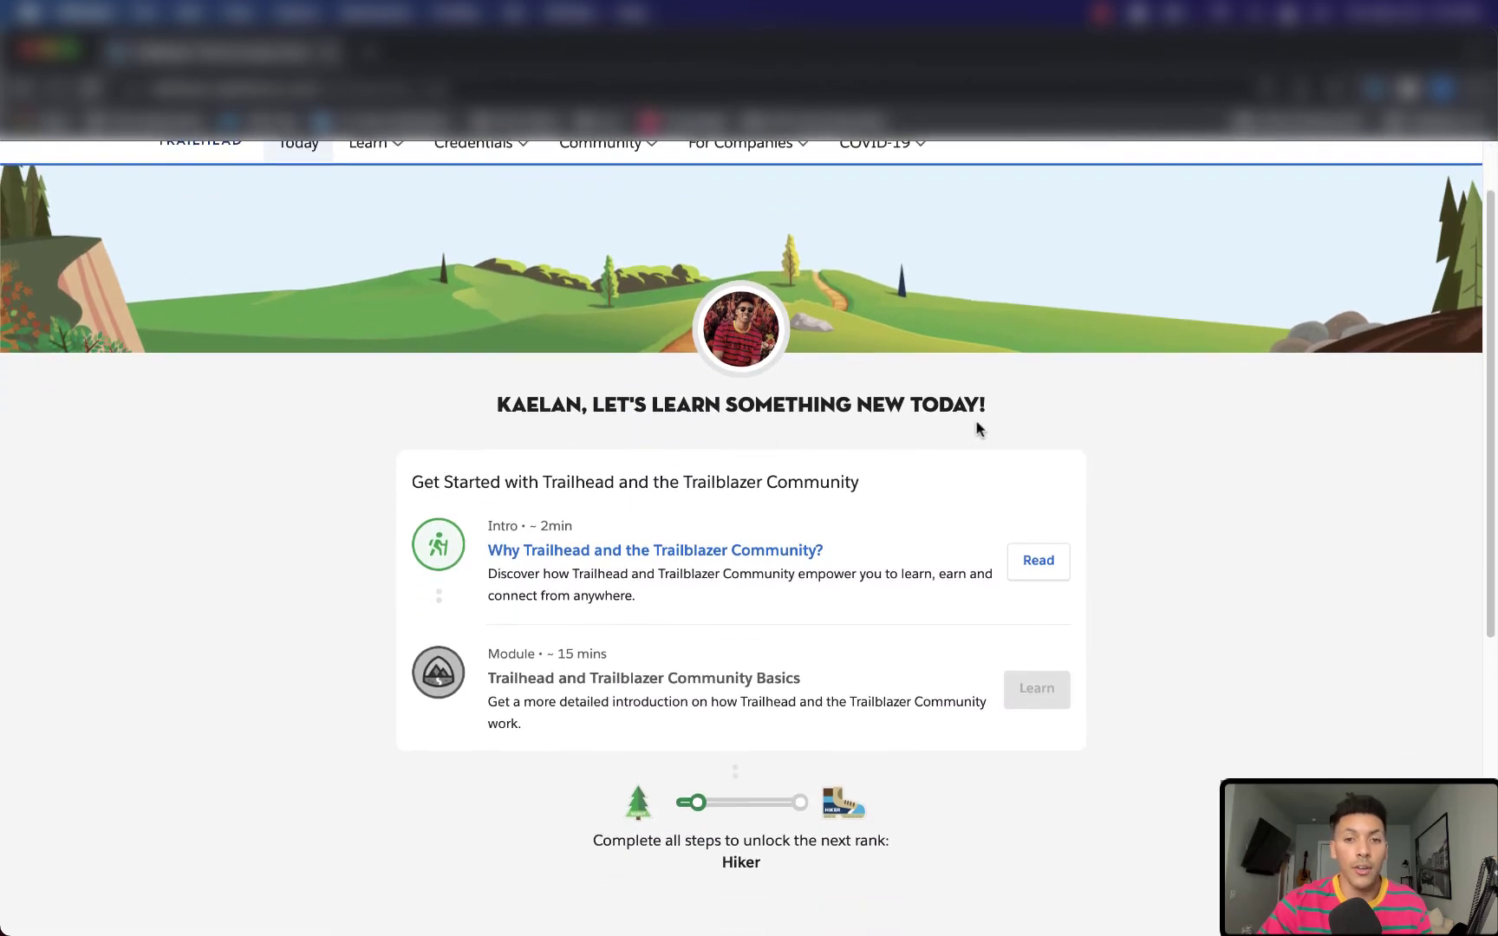
scroll(1221, 447, up, 2)
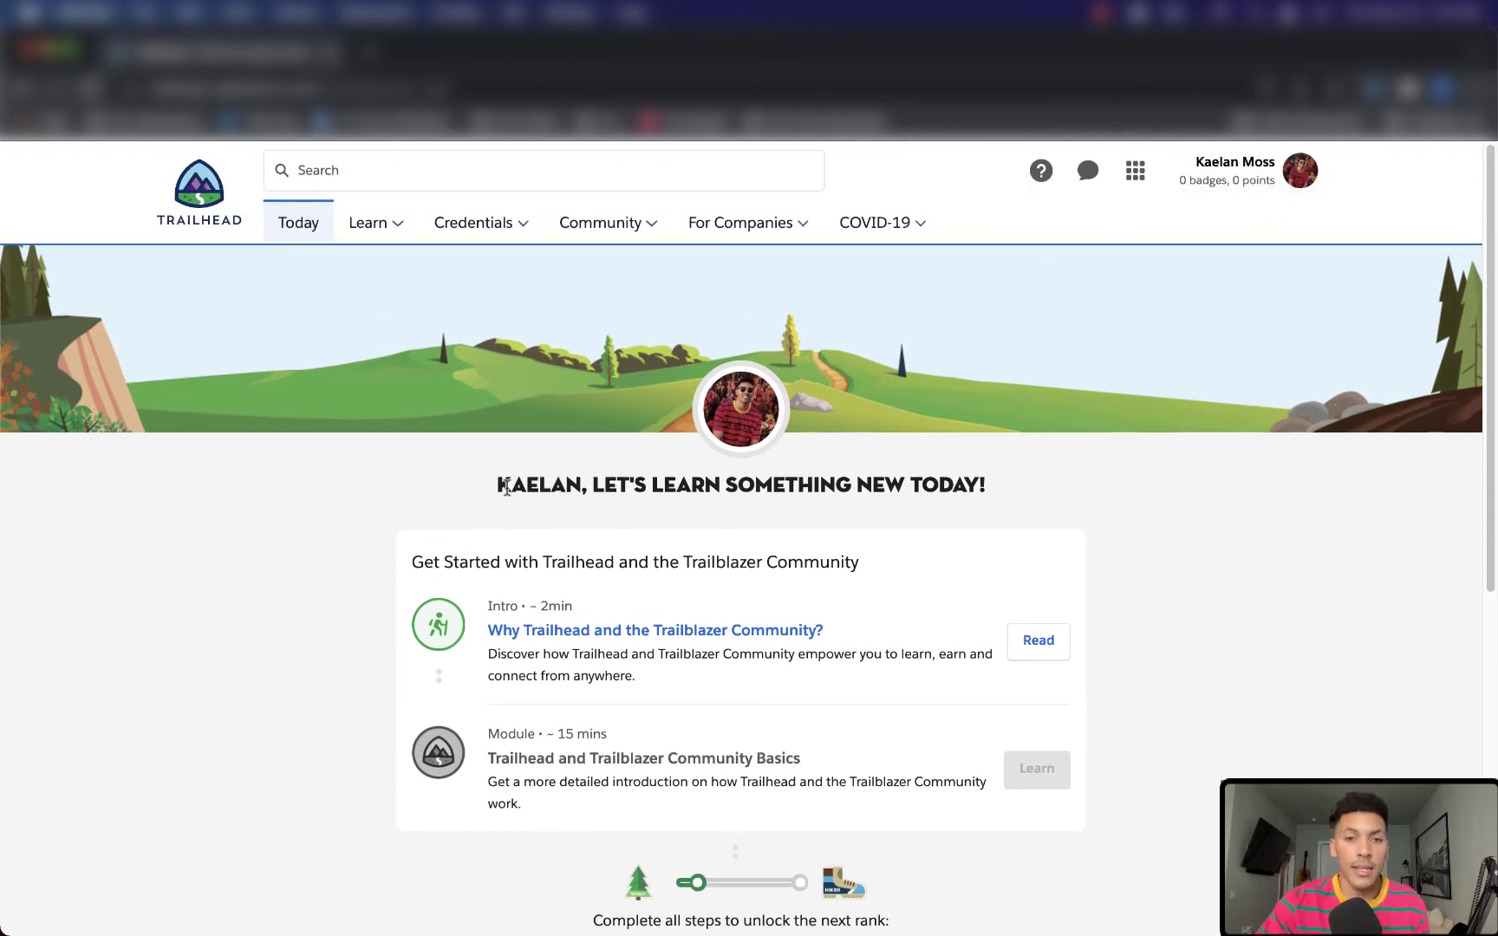
drag(499, 486, 1012, 486)
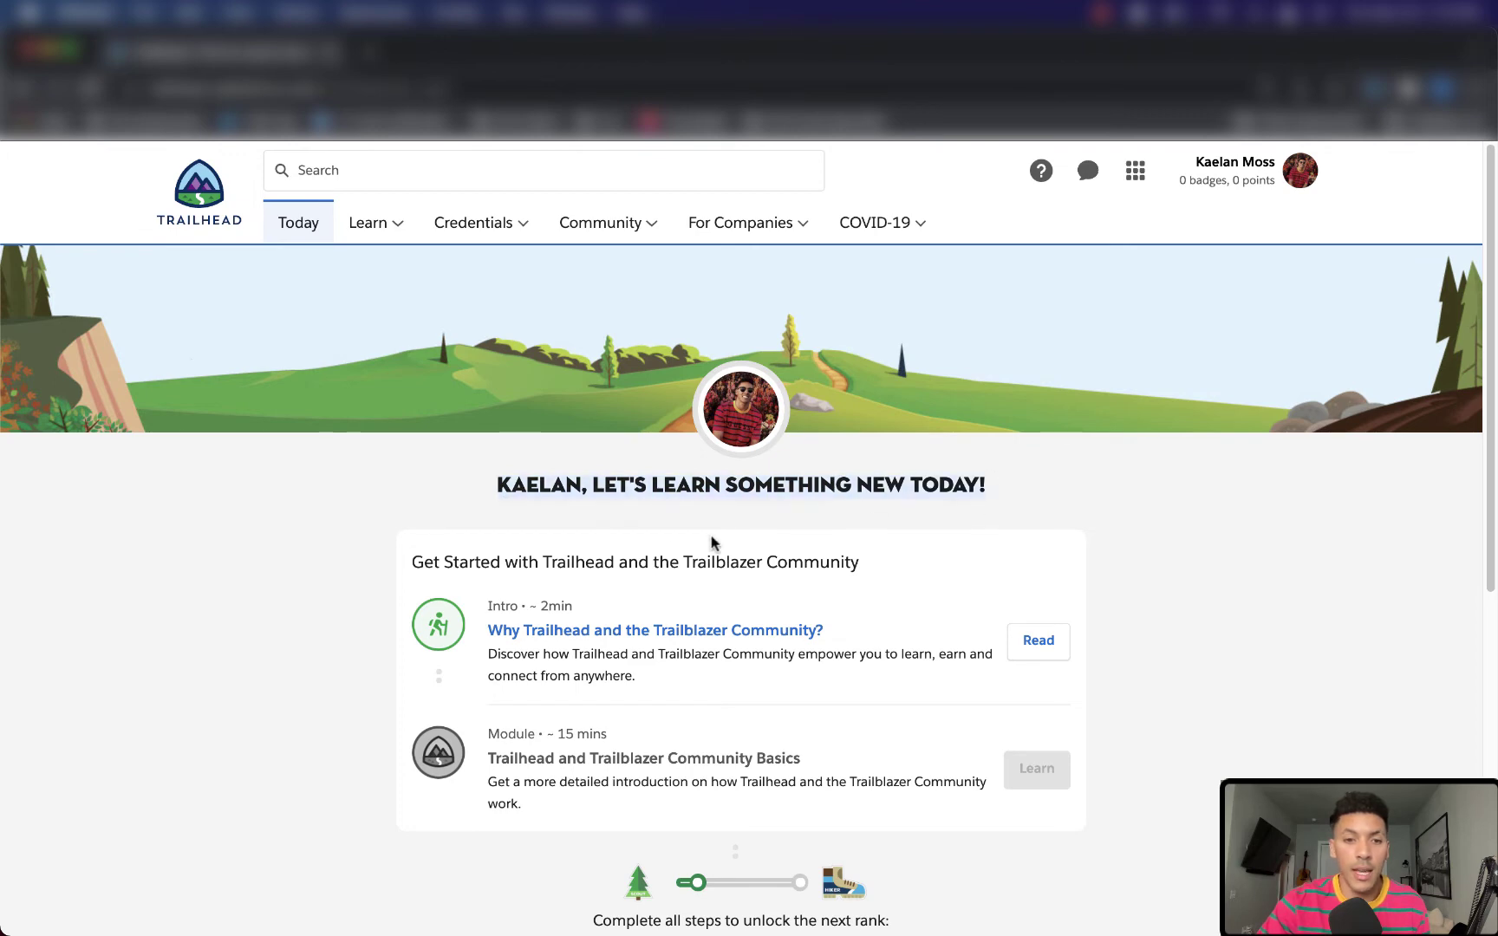
scroll(676, 549, down, 3)
drag(412, 442, 878, 444)
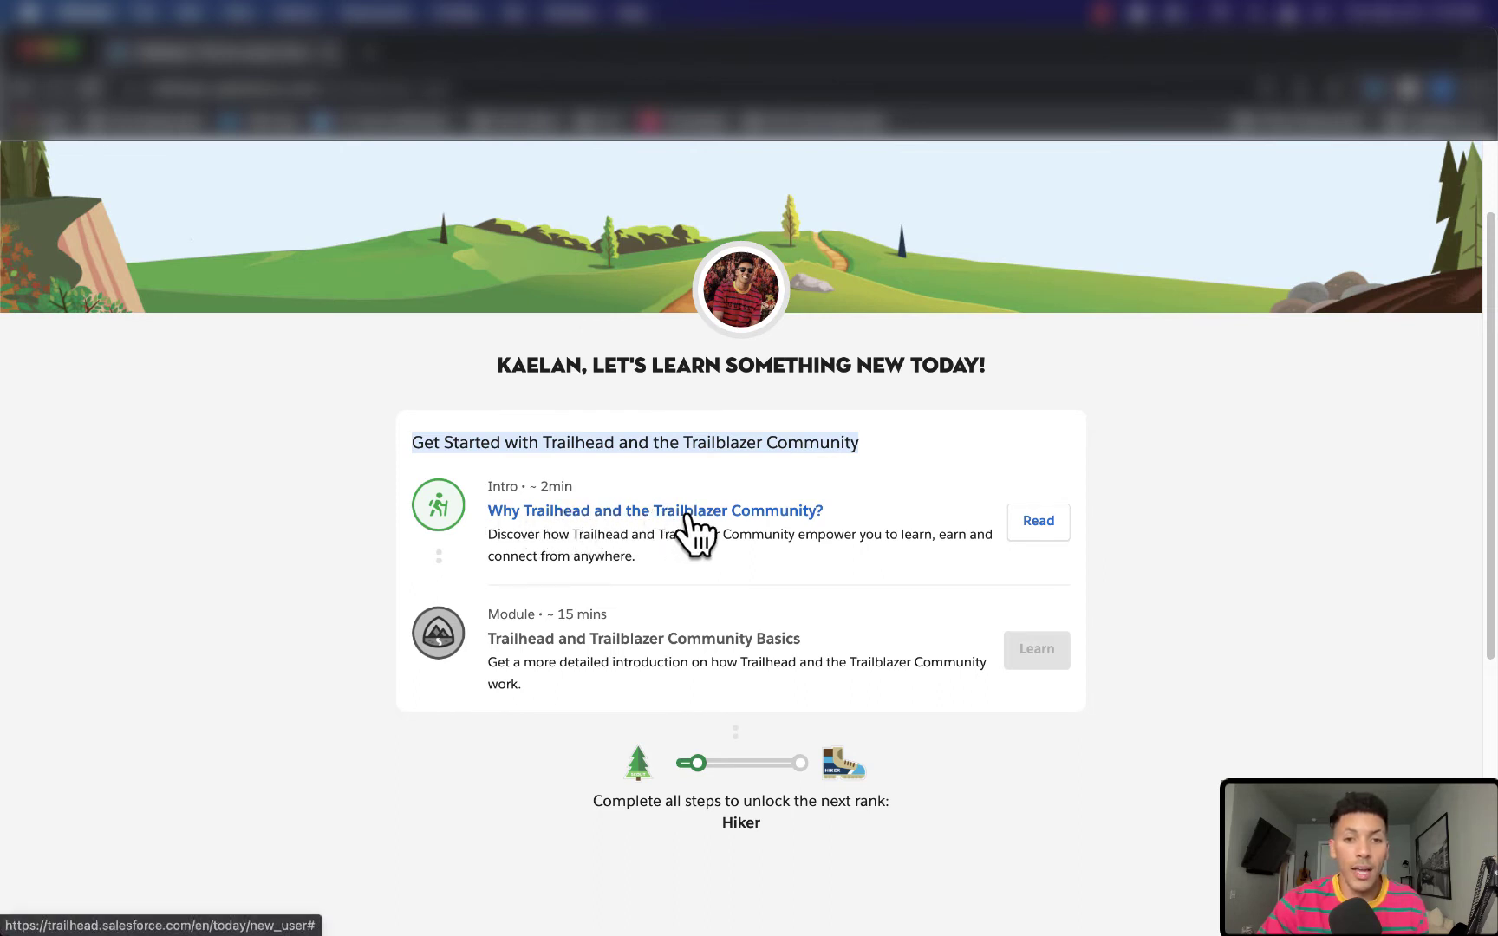
Start the 'Why Trailhead and the Trailblazer Community?' tour and advance to 'What is Salesforce?'.
click(1039, 521)
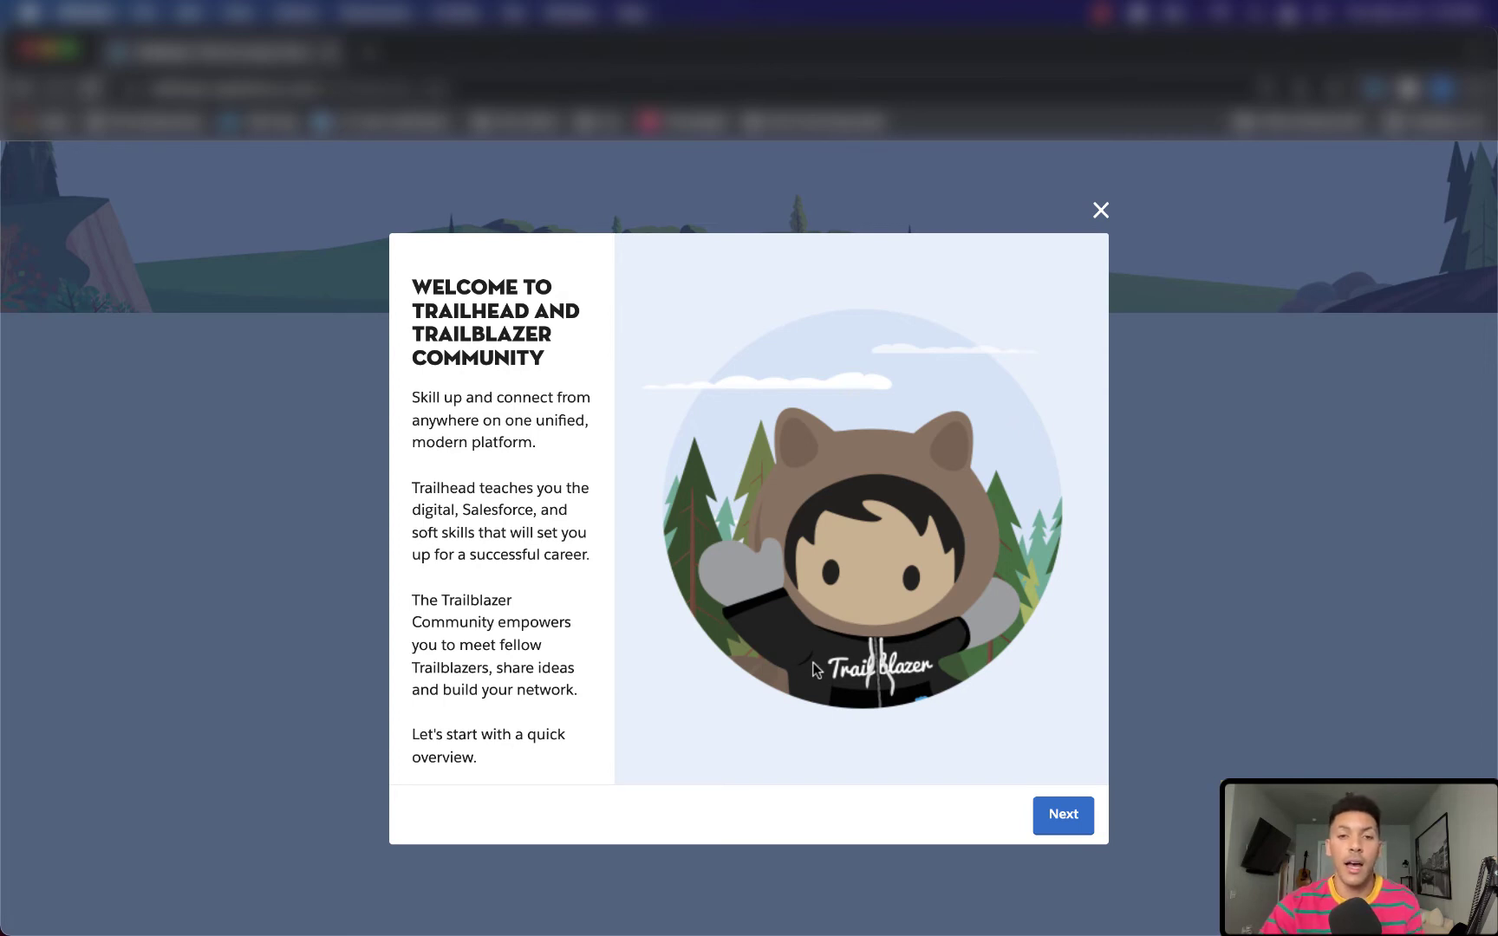
click(1062, 815)
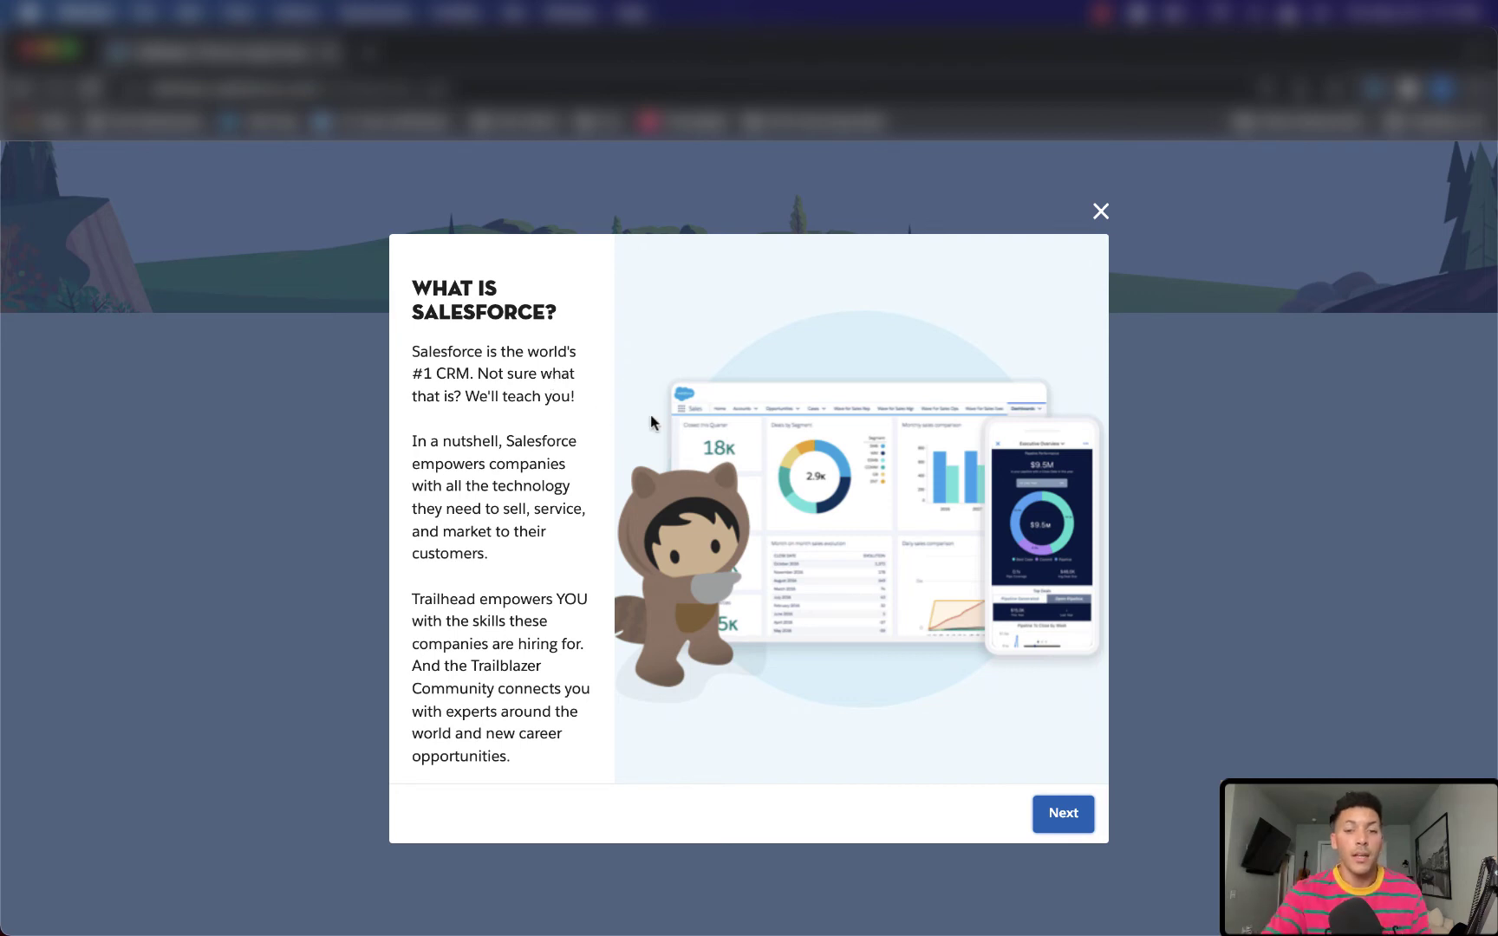
Page through the learning skills and community pages to the 'Ready to get started?' recap.
click(1064, 814)
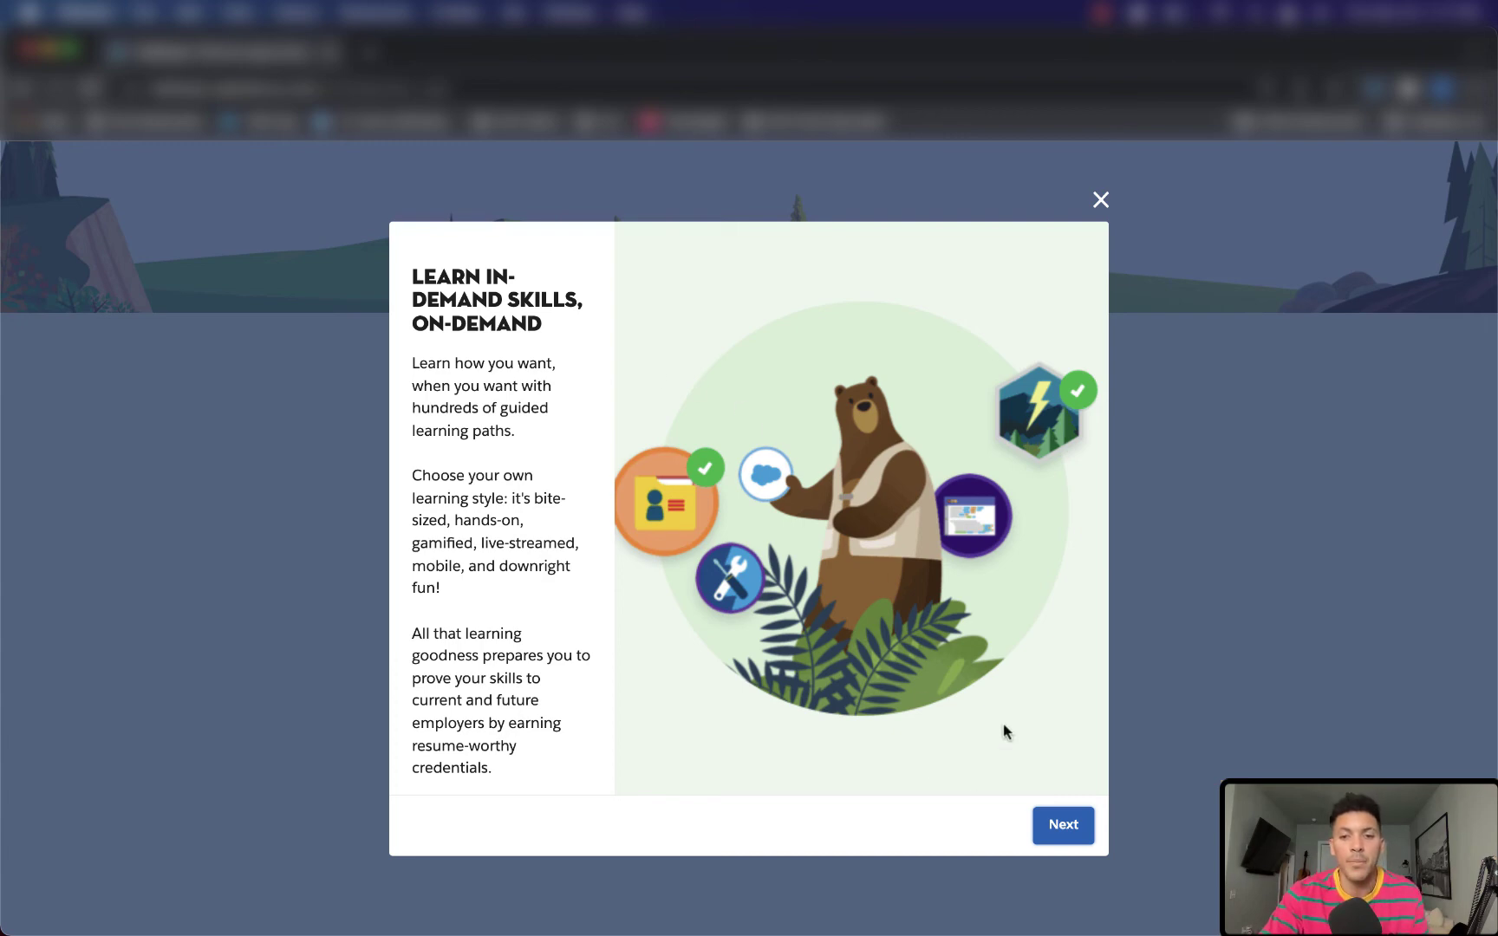
click(1063, 824)
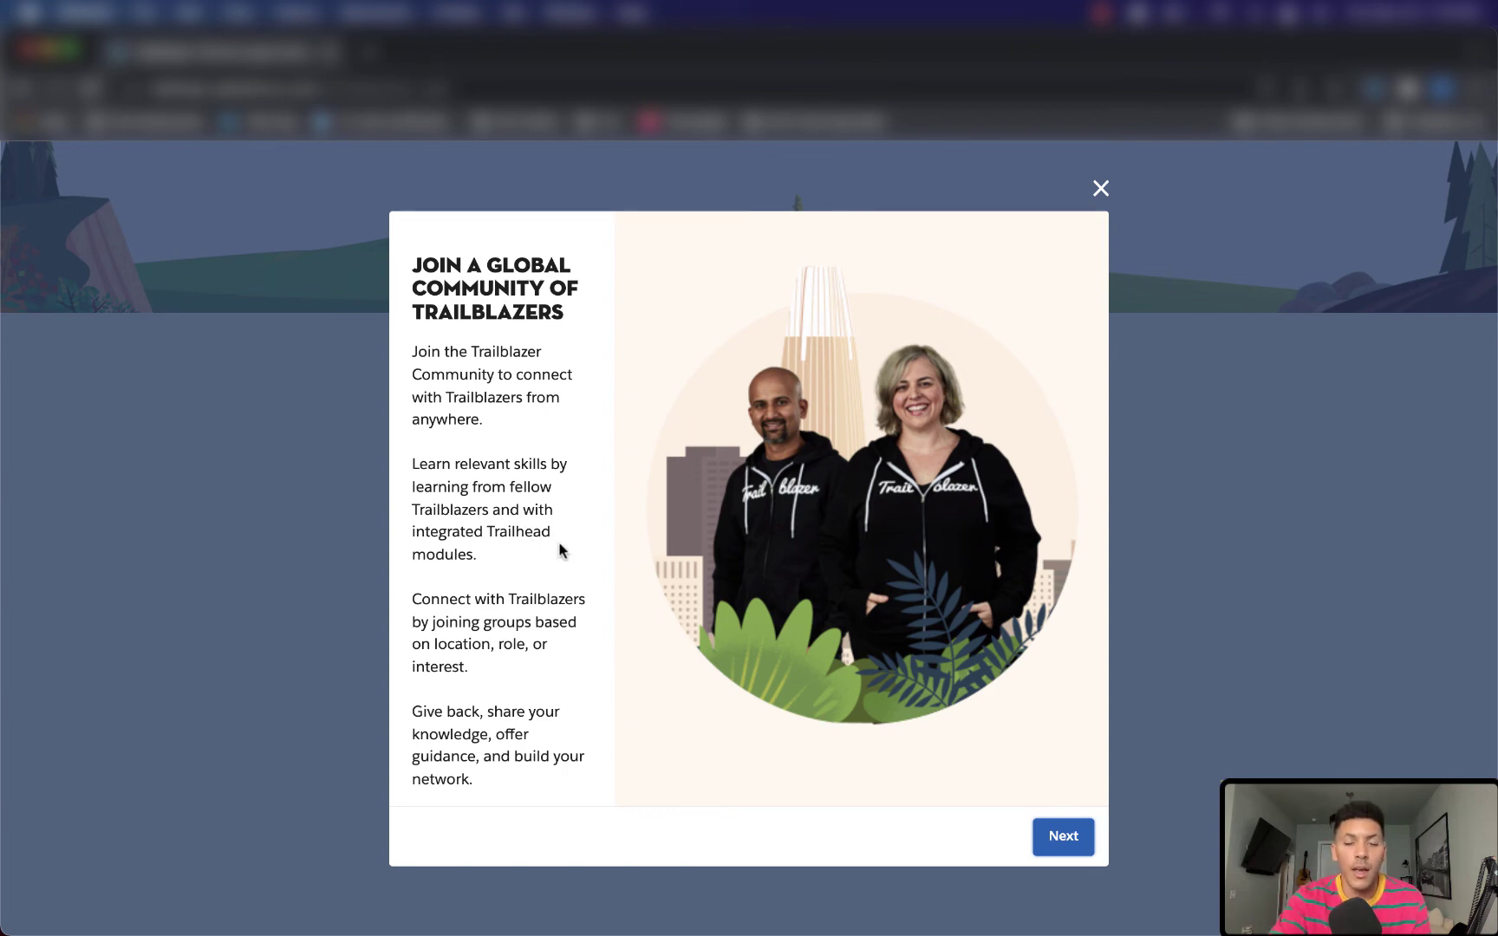
click(1062, 839)
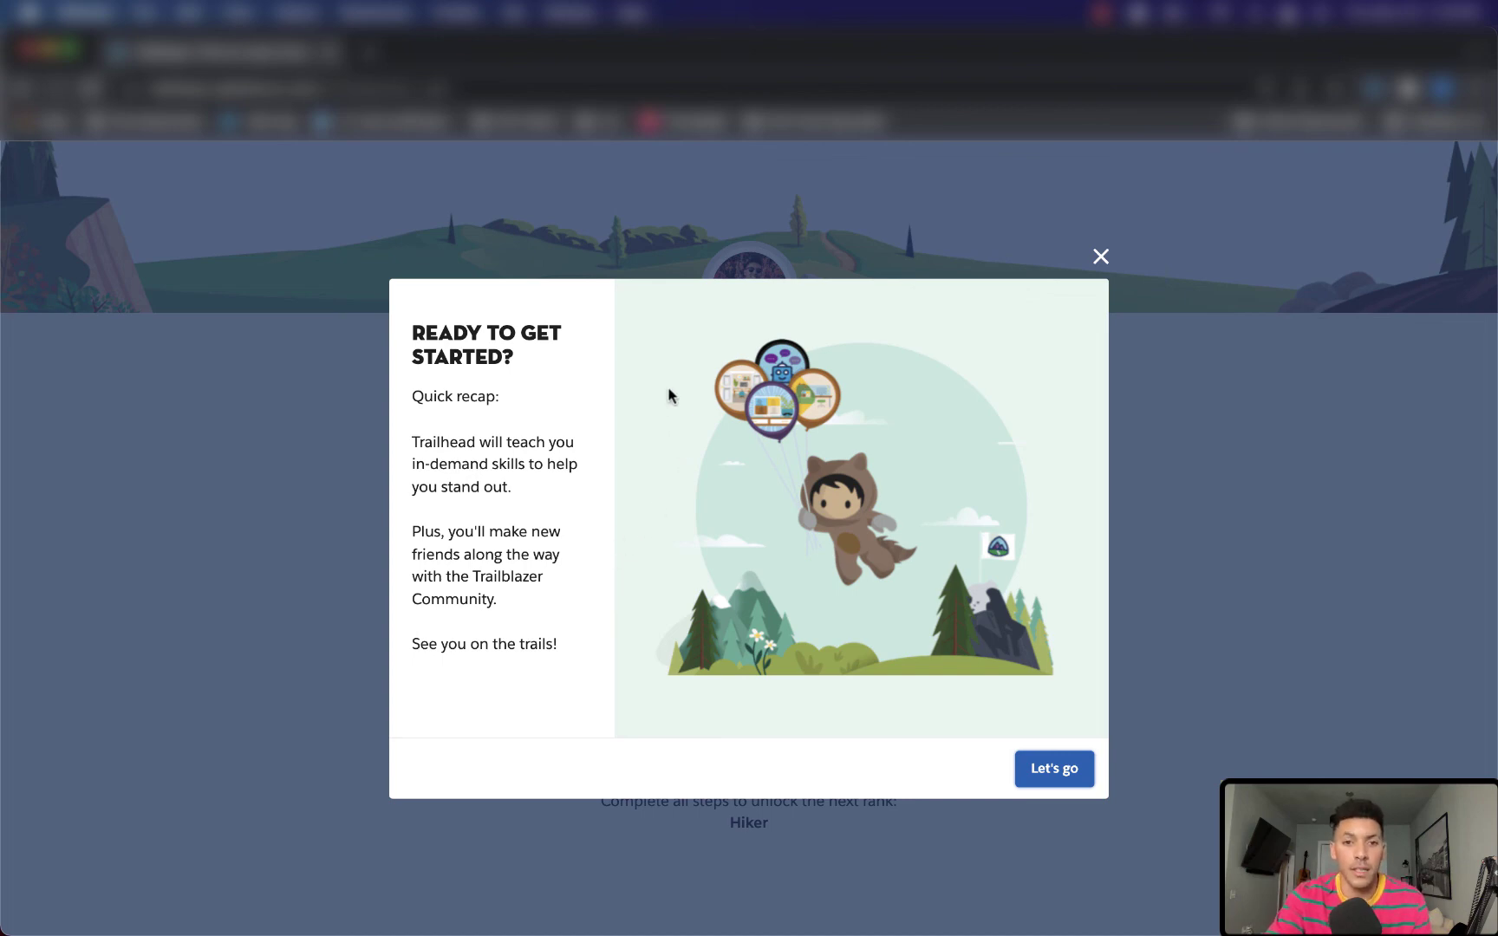
Close the welcome tour with Let's go and return to the Today page.
click(1054, 768)
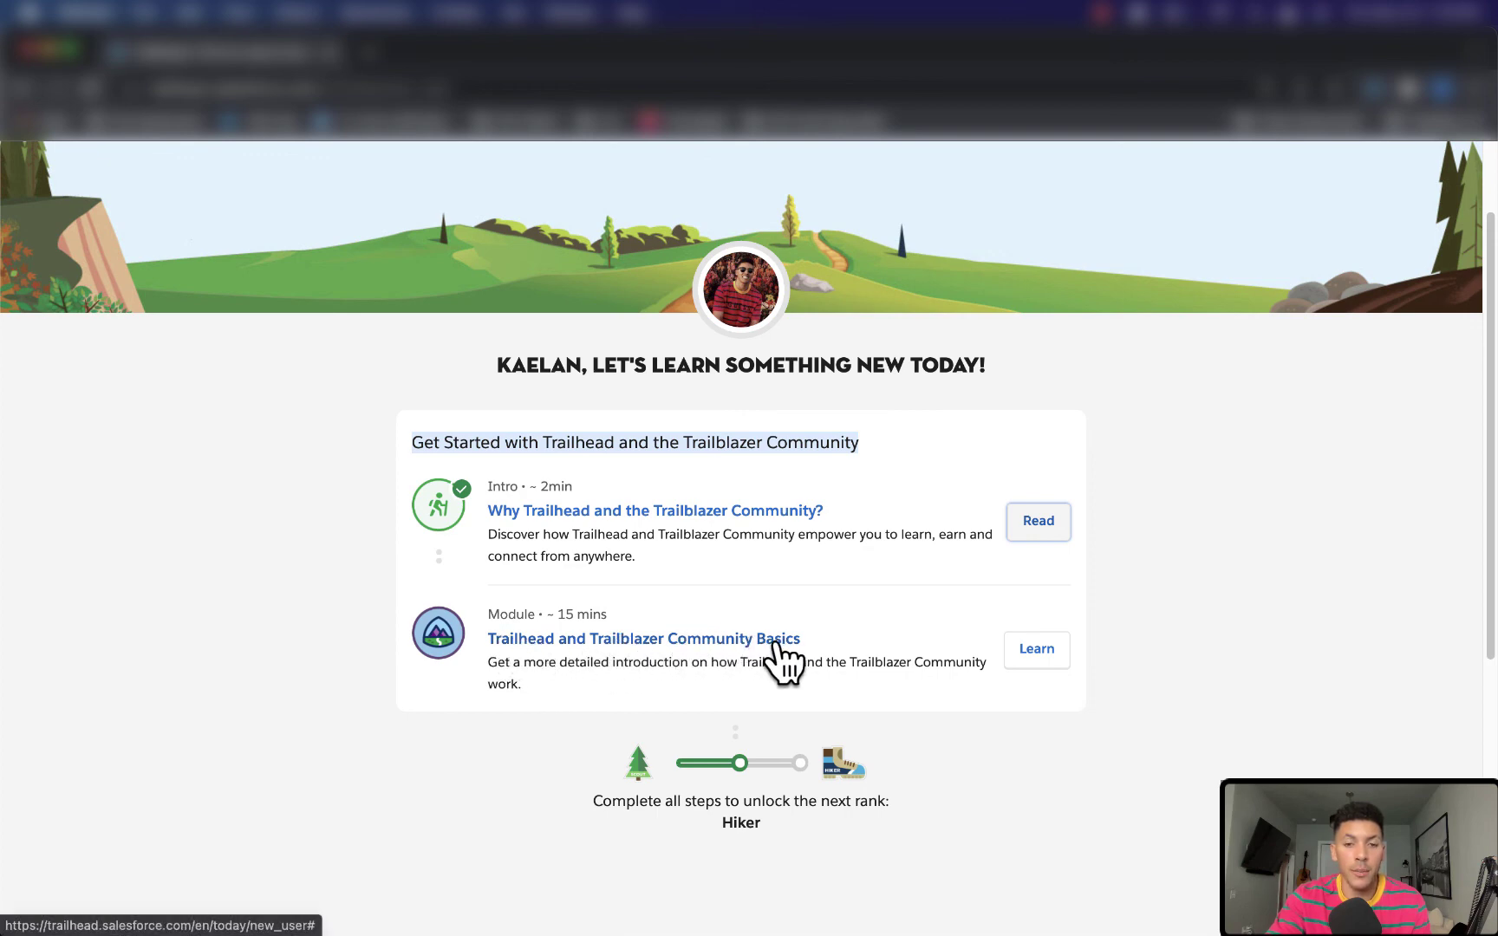
Open the Trailhead and Trailblazer Community Basics module and highlight its title.
click(1038, 651)
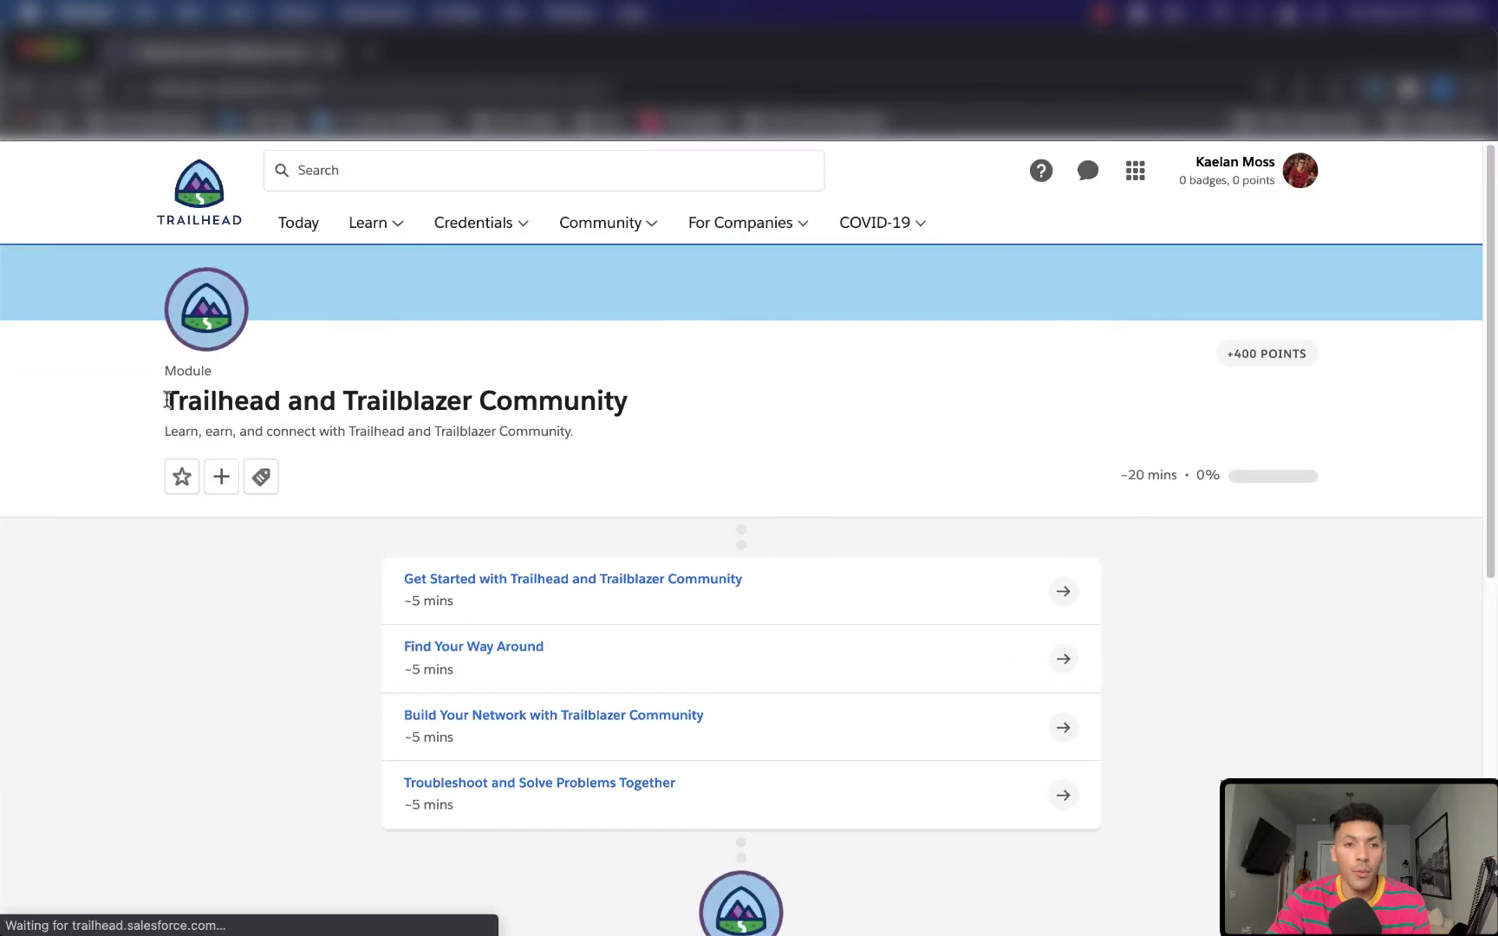
drag(165, 400, 653, 405)
scroll(366, 424, down, 1)
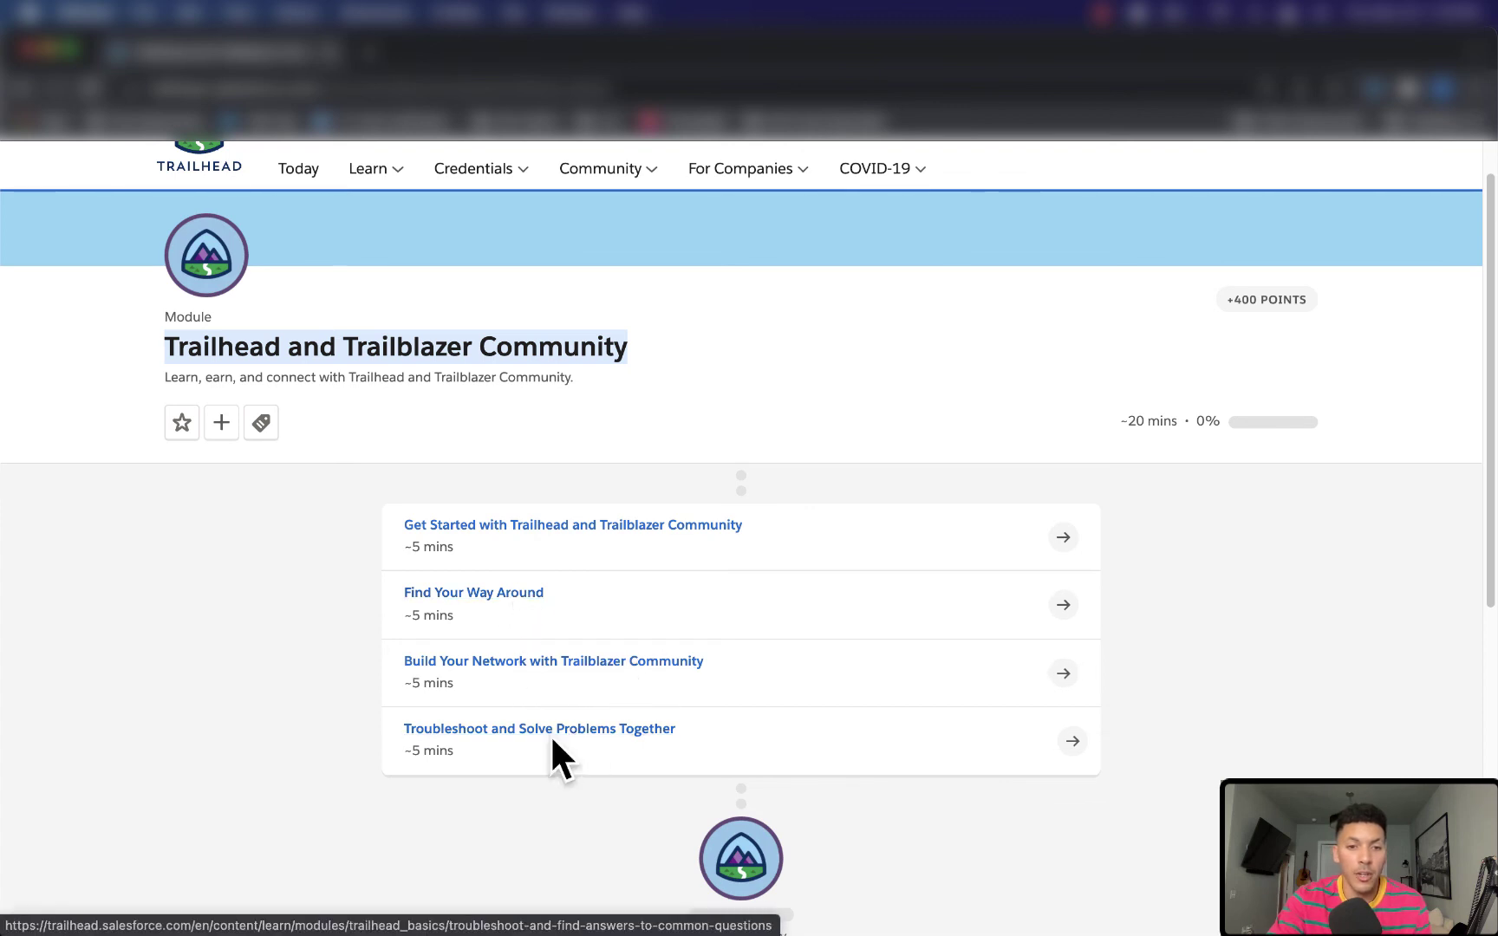
scroll(820, 644, up, 1)
scroll(968, 572, up, 1)
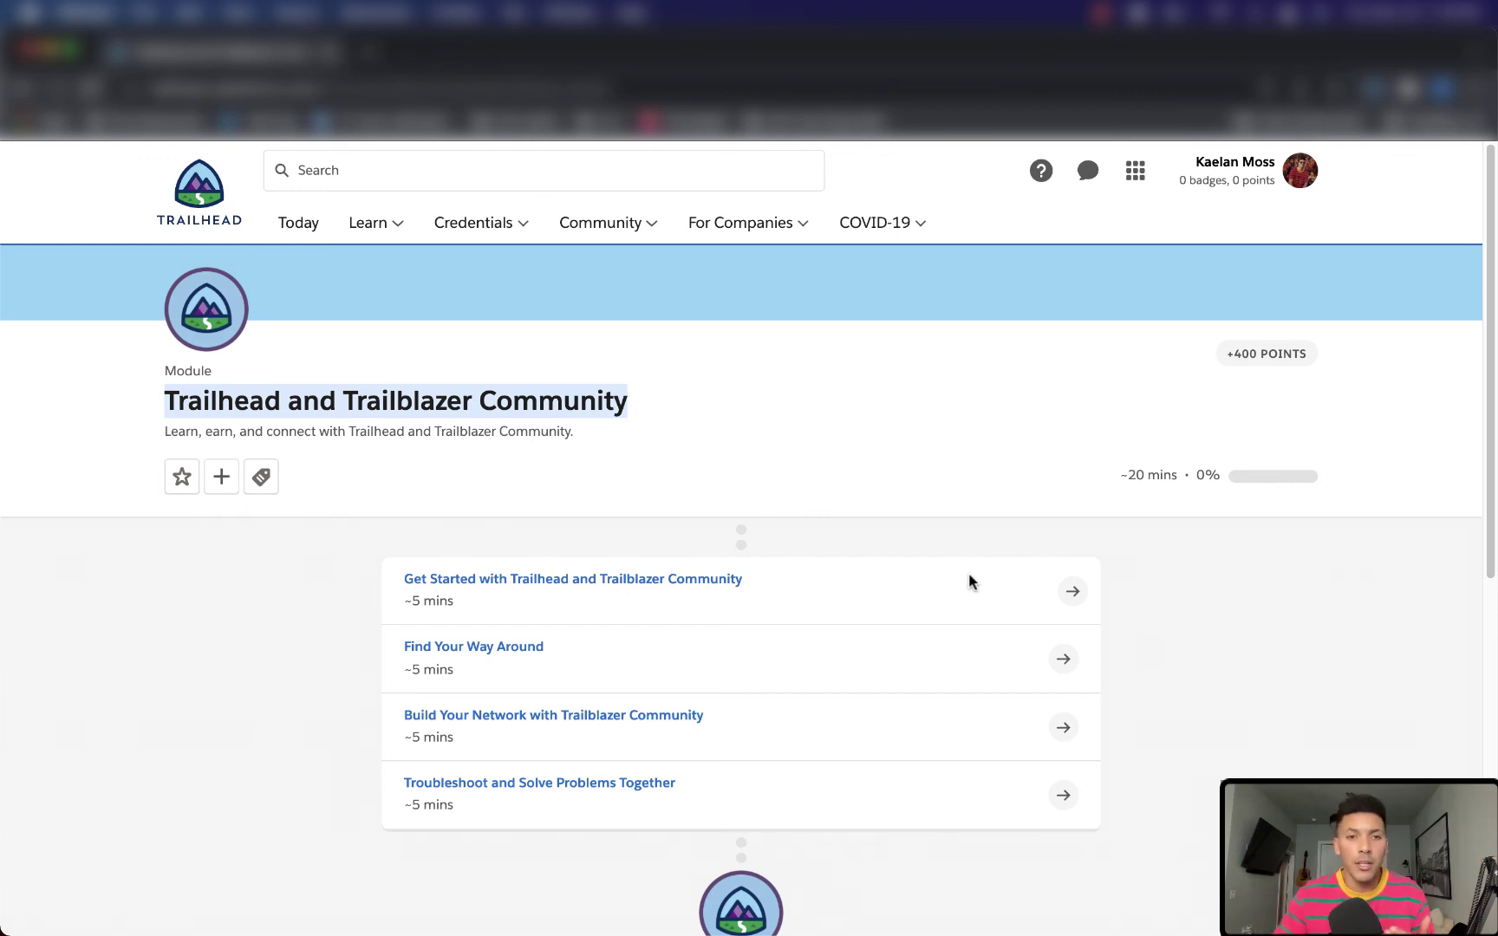
scroll(968, 573, down, 1)
scroll(1173, 269, up, 1)
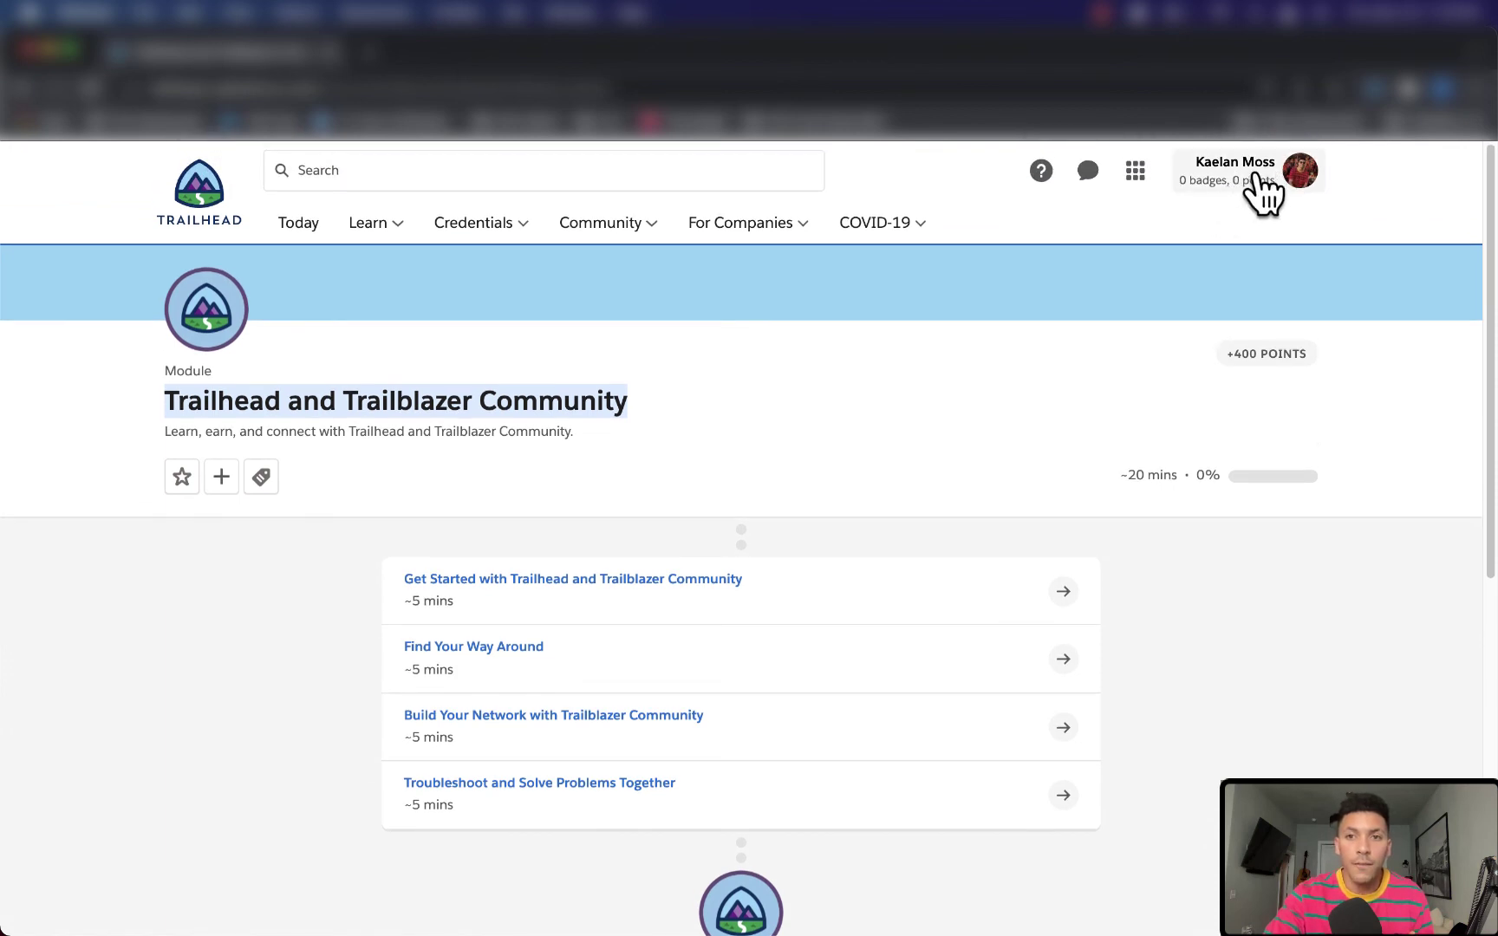